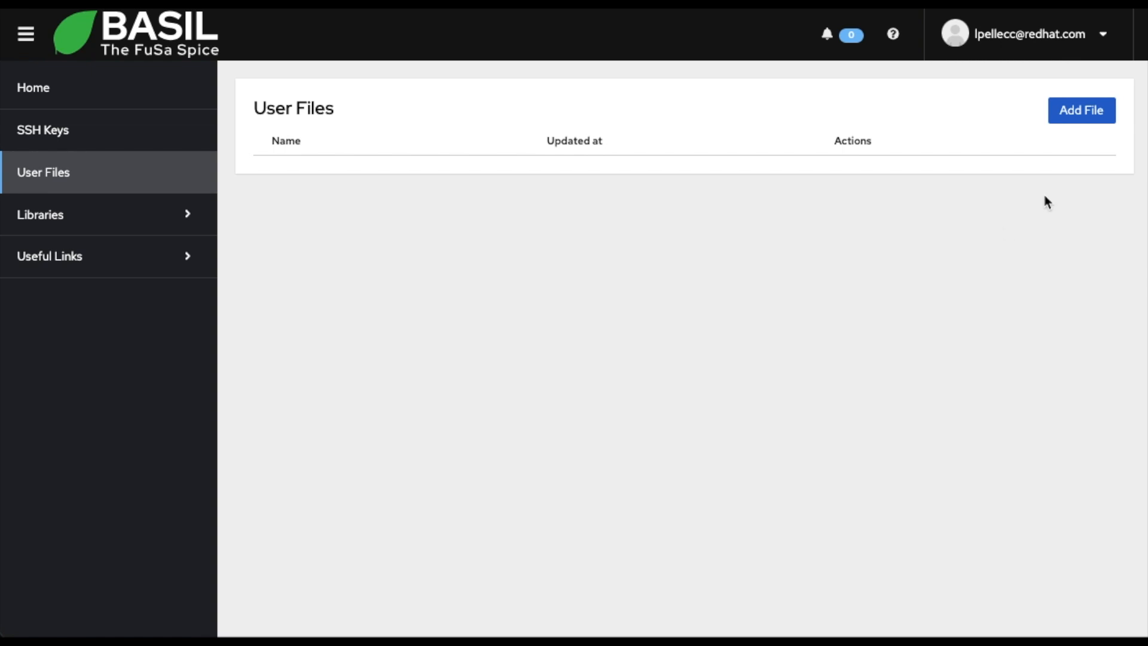
{"action": "left_click", "coordinate": [1084, 119]}
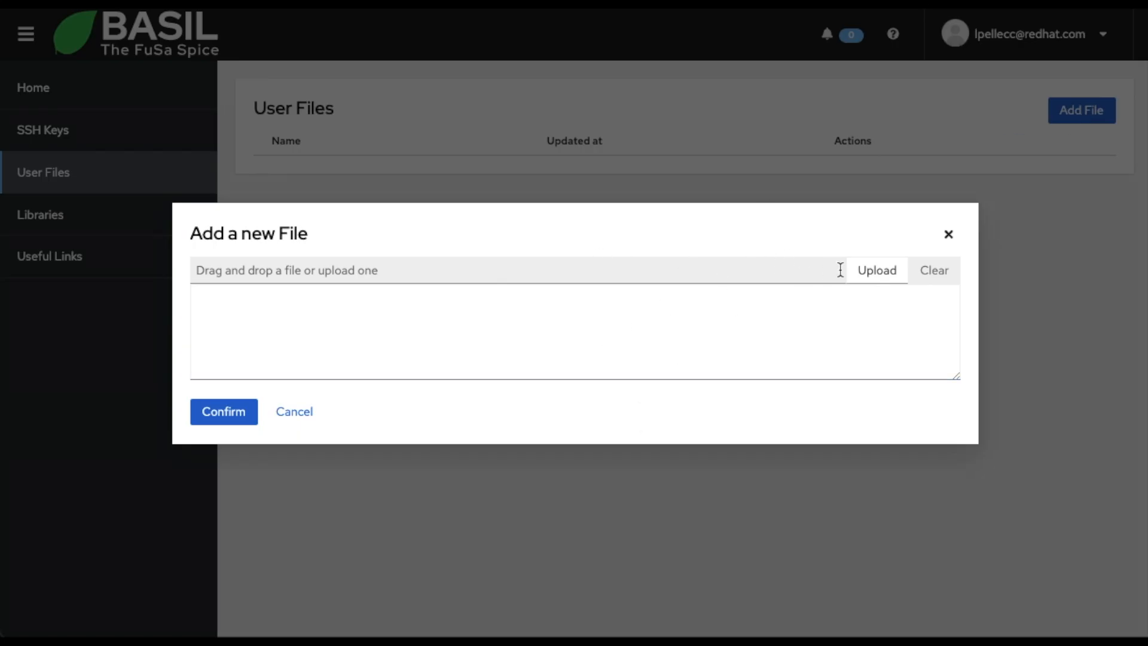
{"action": "left_click", "coordinate": [881, 274]}
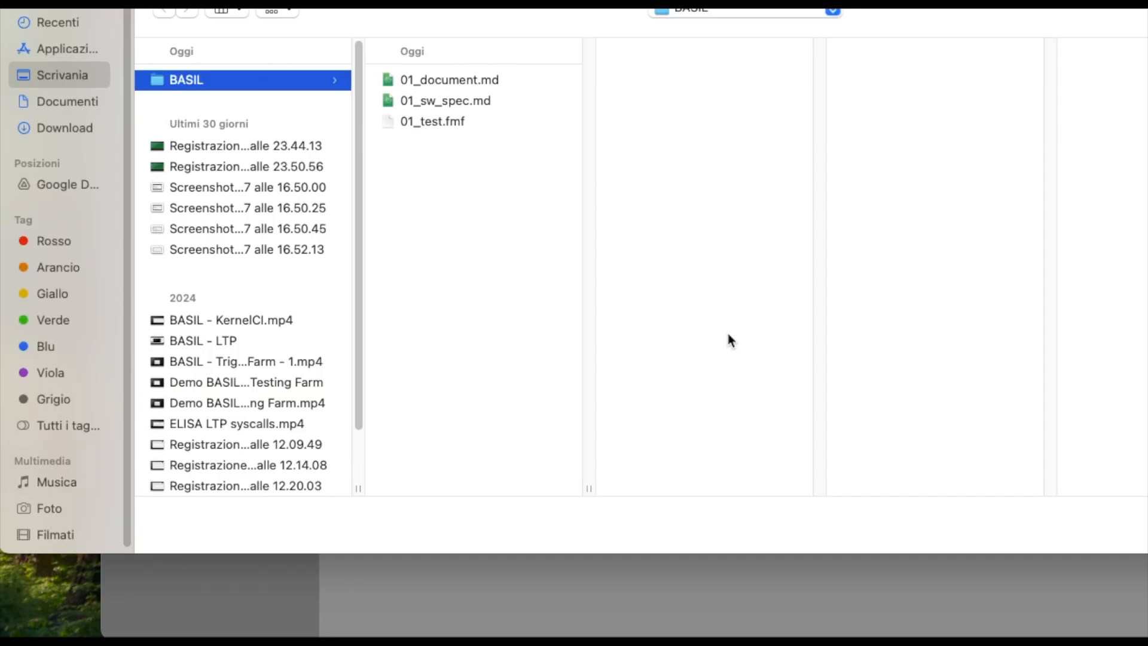
{"action": "left_click", "coordinate": [452, 103]}
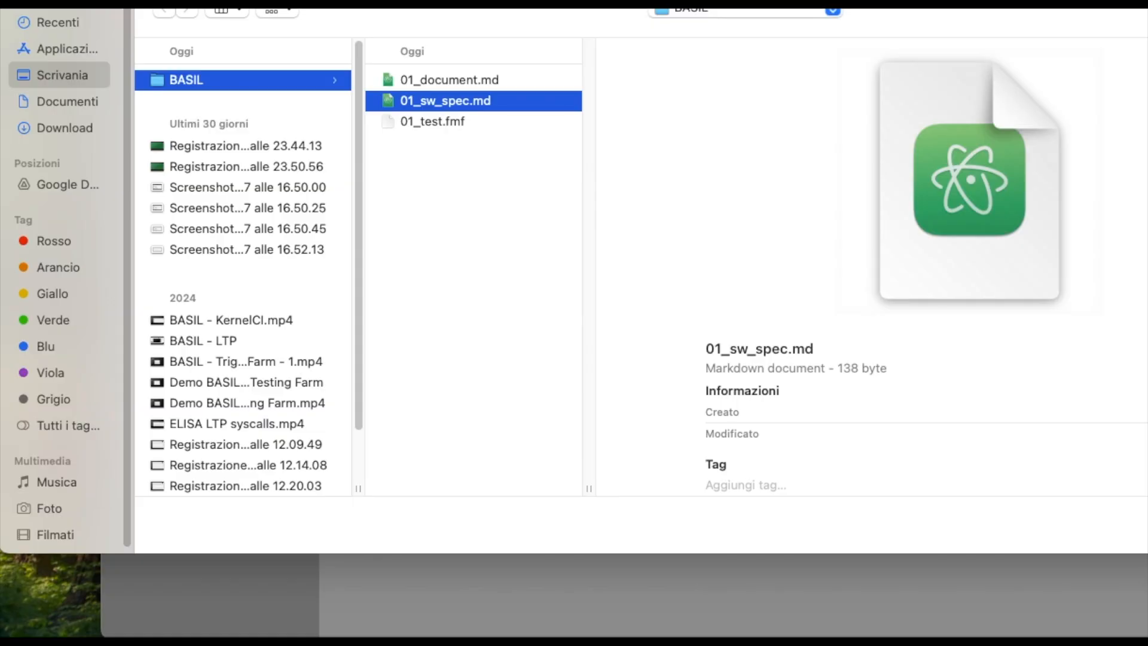
{"action": "key", "text": "Return"}
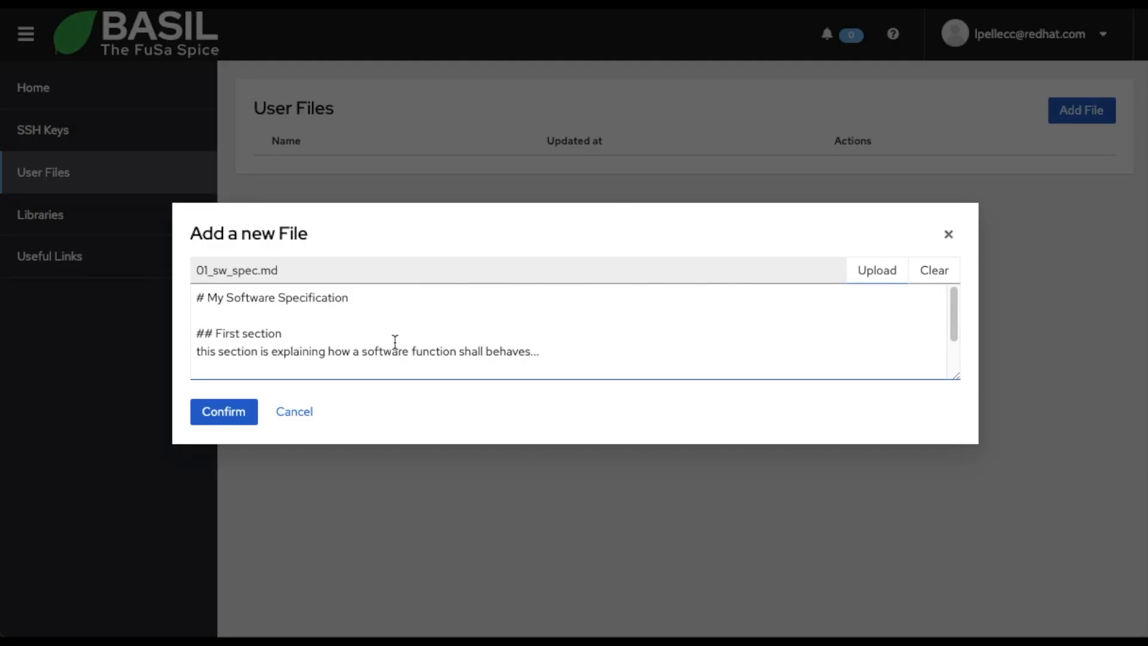
{"action": "scroll", "coordinate": [366, 329], "scroll_direction": "down", "scroll_amount": 3}
{"action": "scroll", "coordinate": [366, 329], "scroll_direction": "up", "scroll_amount": 3}
{"action": "scroll", "coordinate": [366, 329], "scroll_direction": "down", "scroll_amount": 3}
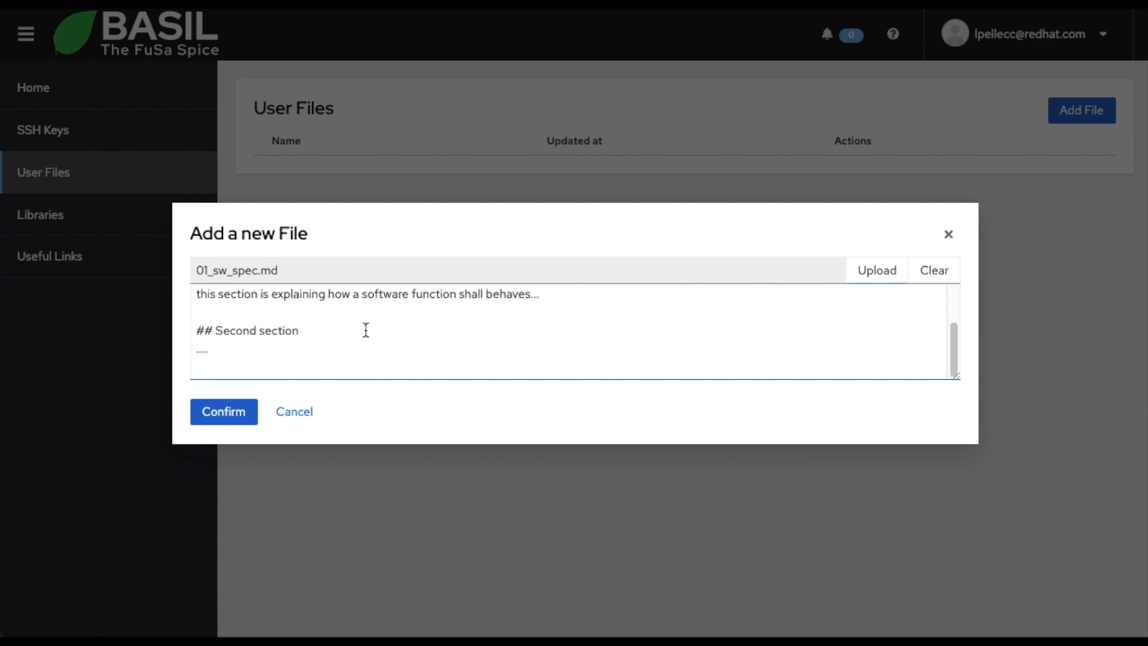
{"action": "left_click", "coordinate": [303, 410]}
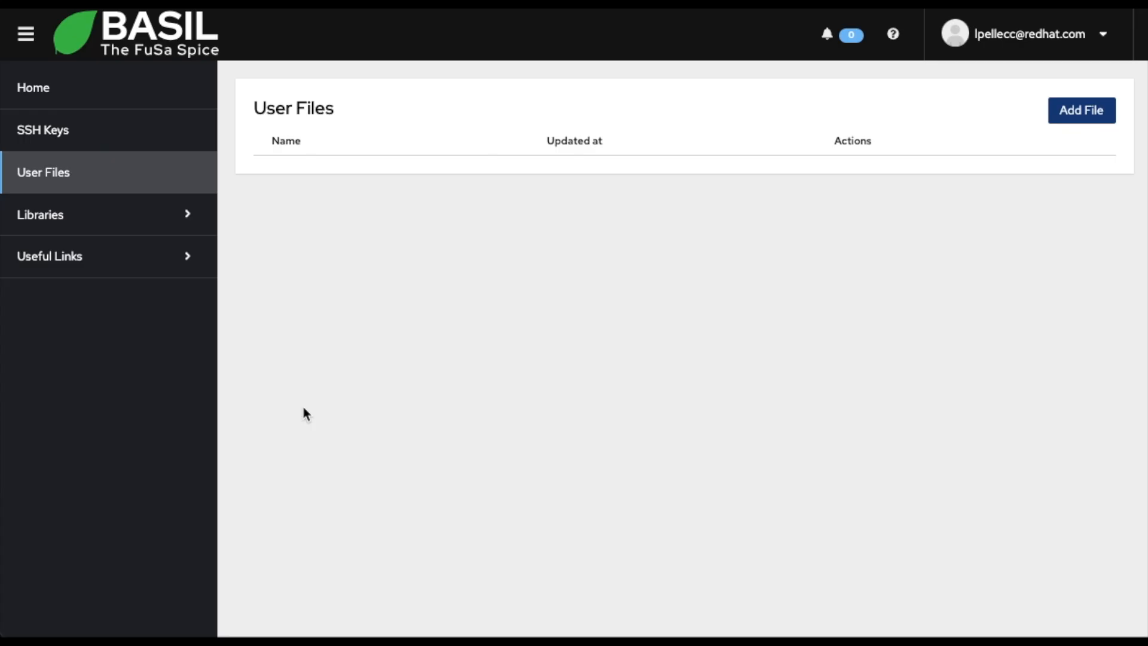
Step: Clear the previously loaded content in the new file form and add 01_sw_spec.md to the user files
{"action": "left_click", "coordinate": [1070, 118]}
{"action": "left_click", "coordinate": [935, 271]}
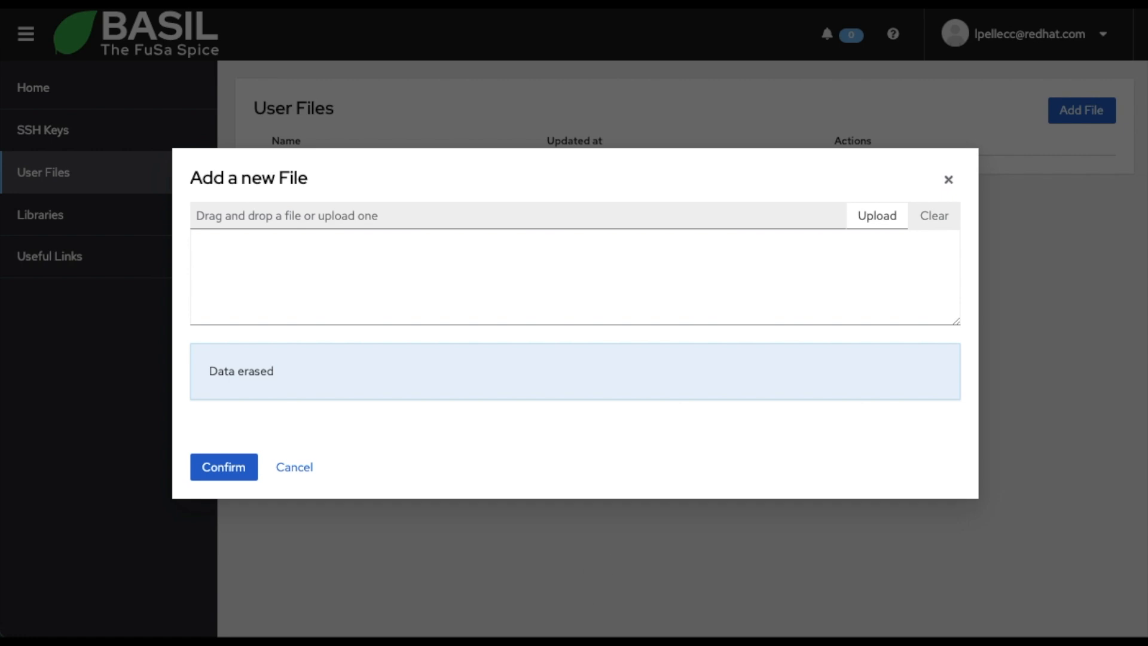
{"action": "left_click_drag", "start_coordinate": [523, 638], "coordinate": [487, 464]}
{"action": "left_click_drag", "start_coordinate": [604, 545], "coordinate": [637, 266]}
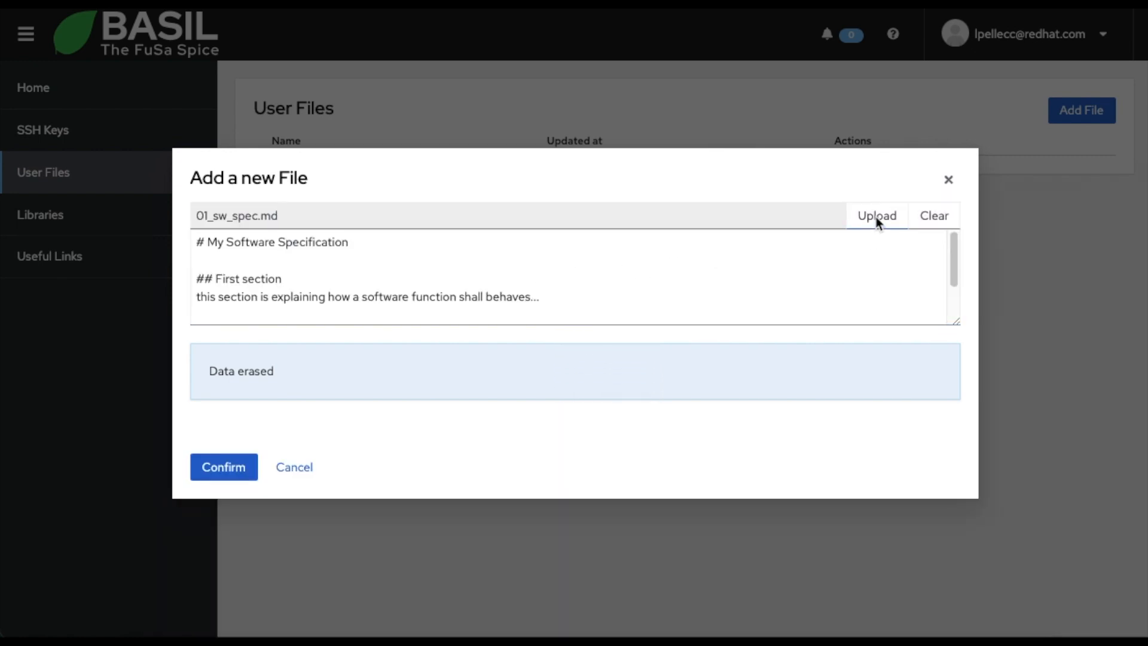
{"action": "left_click", "coordinate": [232, 468]}
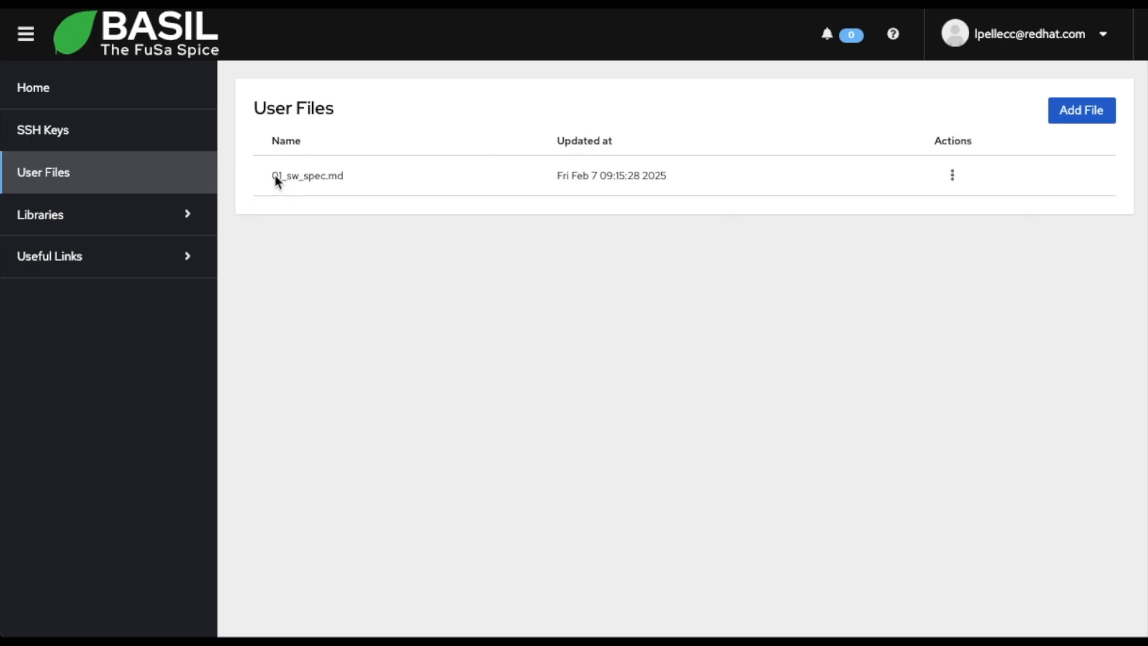
{"action": "left_click_drag", "start_coordinate": [269, 174], "coordinate": [340, 175]}
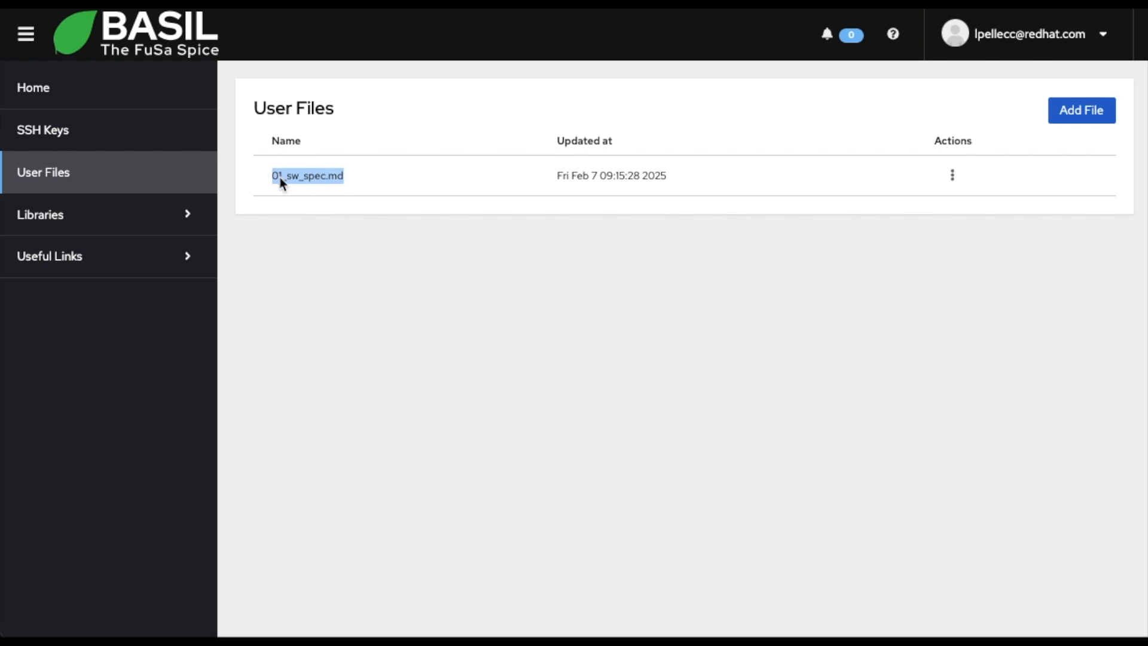
{"action": "left_click", "coordinate": [419, 206]}
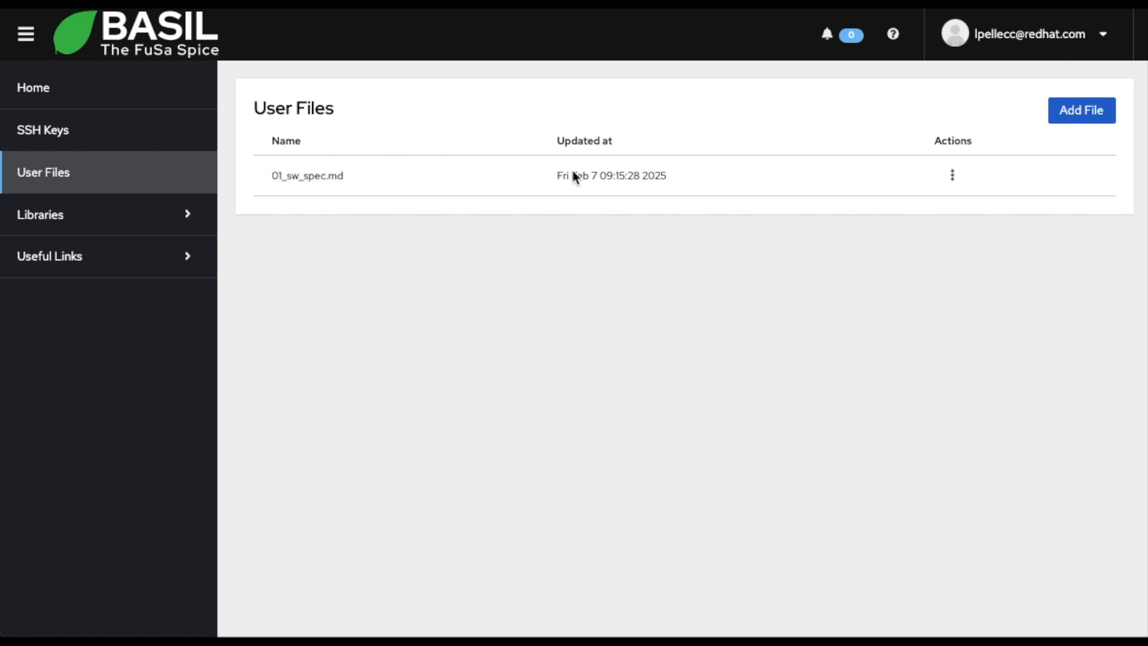
{"action": "left_click_drag", "start_coordinate": [556, 176], "coordinate": [688, 182]}
{"action": "left_click", "coordinate": [819, 205]}
Step: Replace the dots under "Second section" in 01_sw_spec.md with "modified", save the file and close the editor
{"action": "left_click", "coordinate": [953, 176]}
{"action": "left_click", "coordinate": [963, 239]}
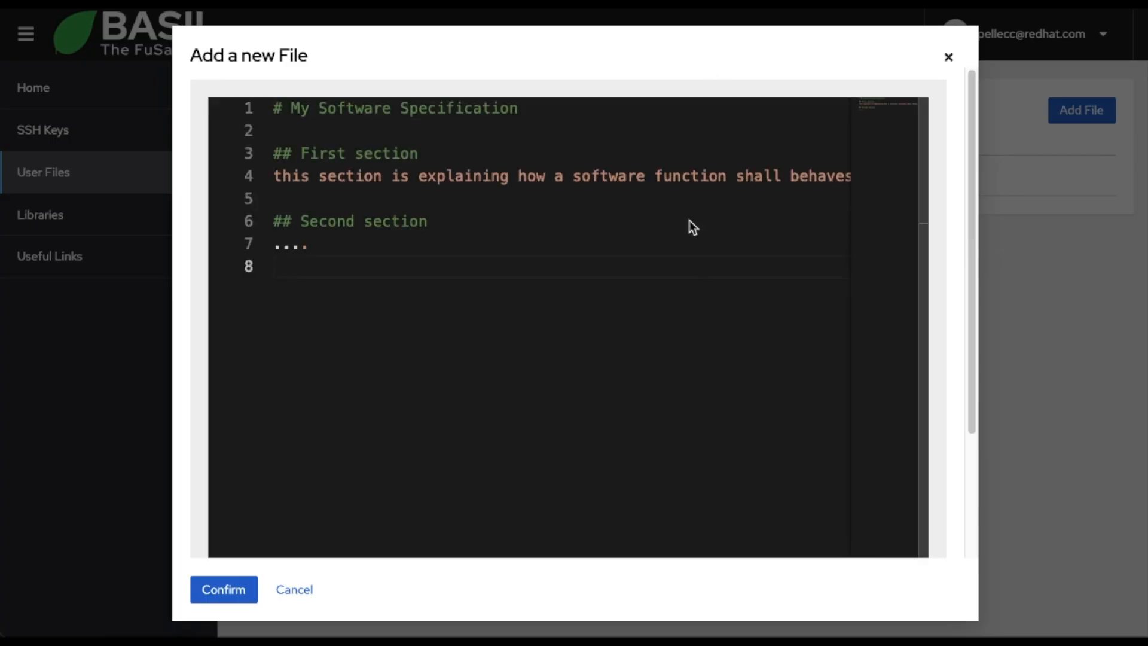
{"action": "left_click", "coordinate": [555, 247]}
{"action": "key", "text": "shift+Home"}
{"action": "type", "text": "modified"}
{"action": "left_click", "coordinate": [225, 591]}
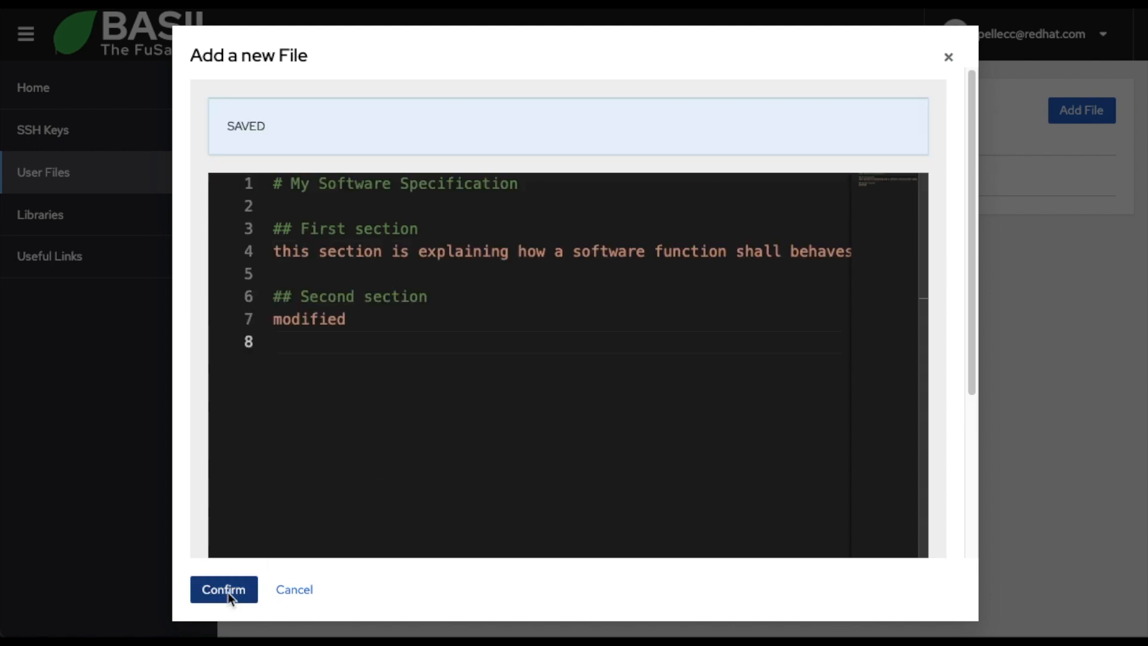
{"action": "left_click", "coordinate": [949, 57]}
Step: Delete 01_sw_spec.md from the user files
{"action": "left_click", "coordinate": [952, 175]}
{"action": "left_click", "coordinate": [959, 212]}
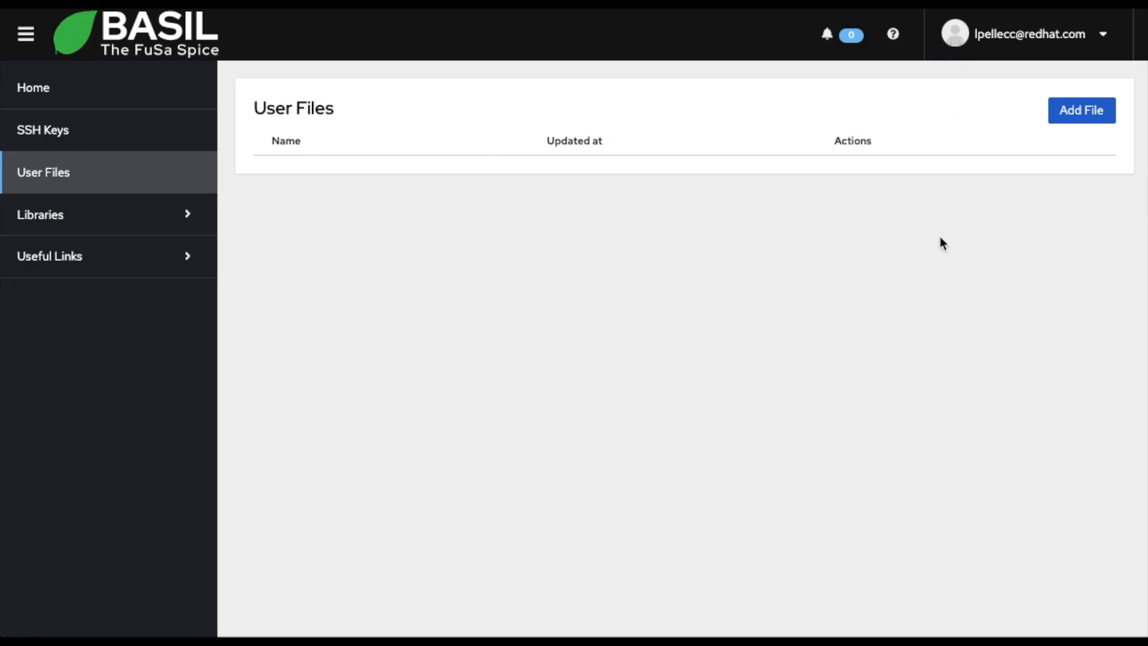
Step: Upload 01_document.md from the BASIL folder as a new user file
{"action": "left_click", "coordinate": [1079, 111]}
{"action": "left_click", "coordinate": [877, 269]}
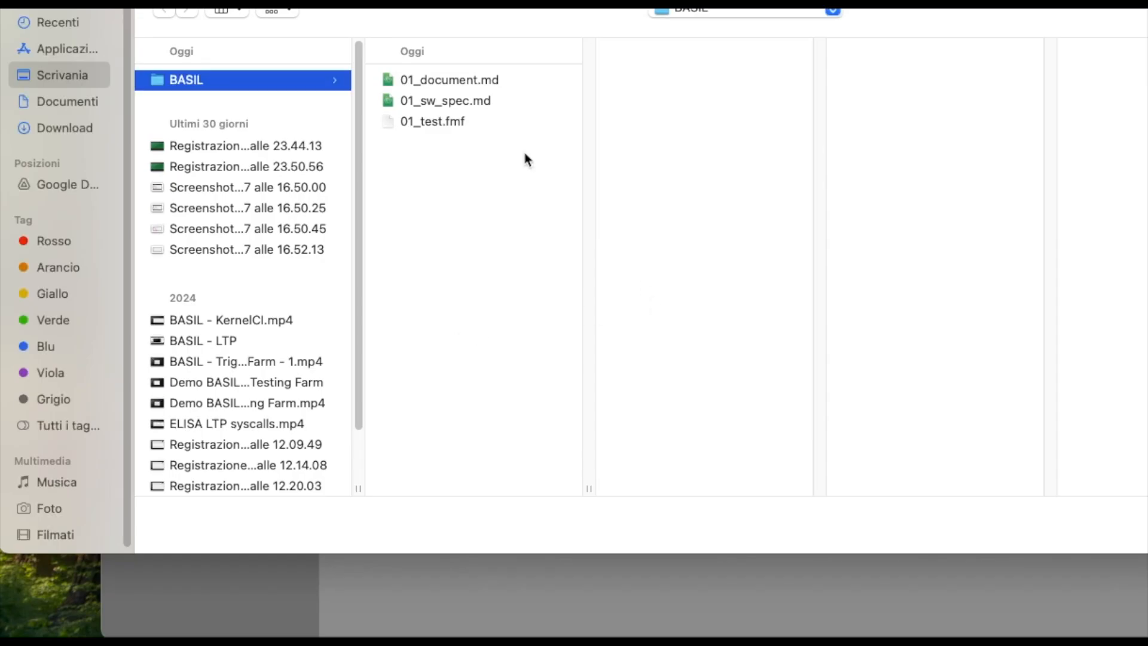
{"action": "double_click", "coordinate": [450, 81]}
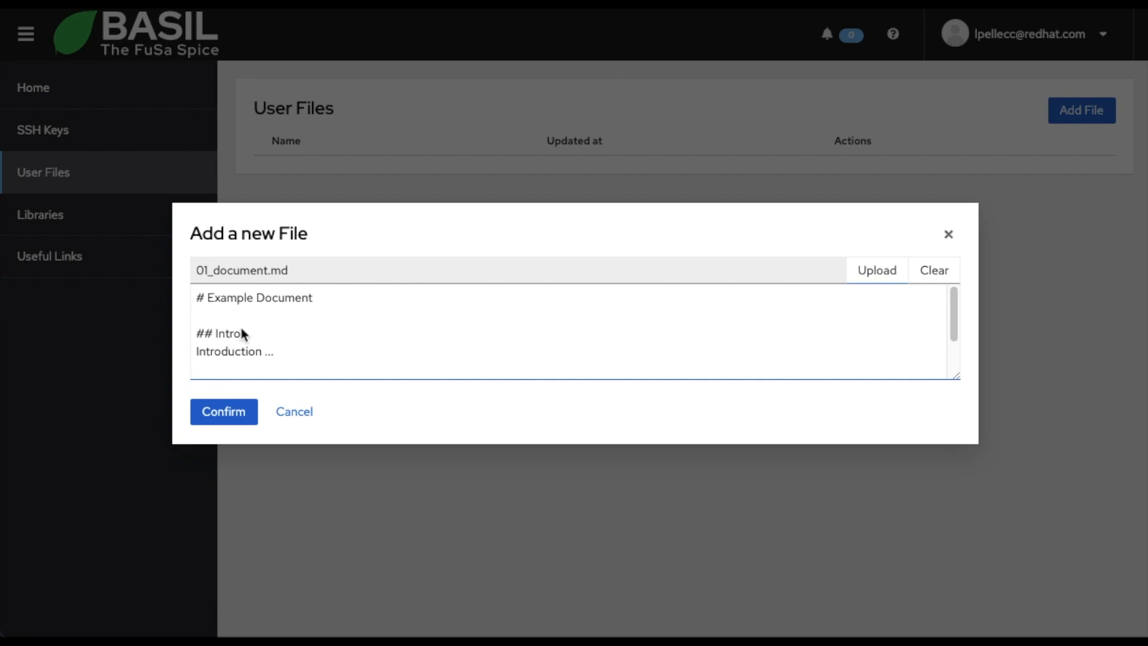
{"action": "left_click", "coordinate": [238, 409]}
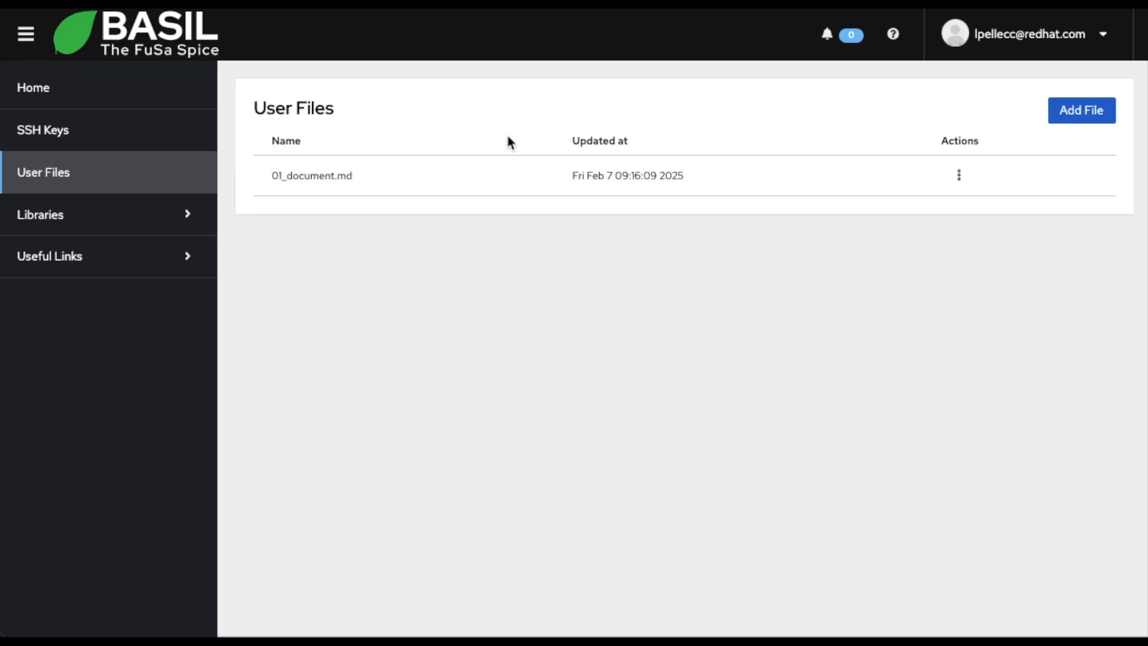
Step: Upload 01_sw_spec.md from the BASIL folder as a new user file
{"action": "left_click", "coordinate": [1073, 113]}
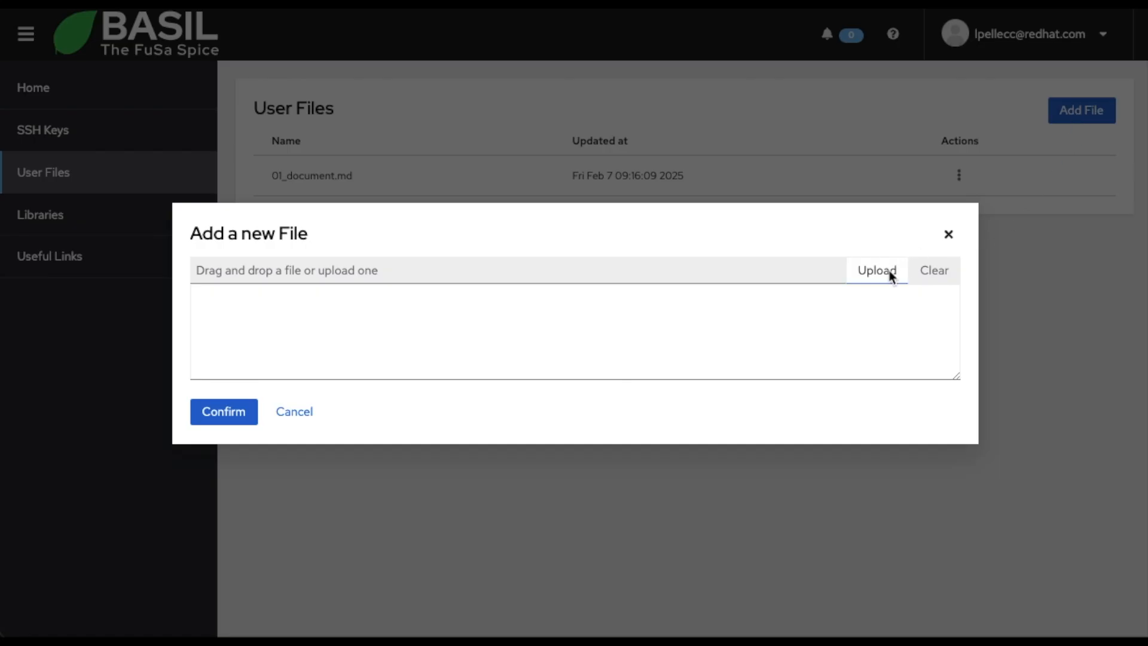
{"action": "left_click", "coordinate": [862, 276]}
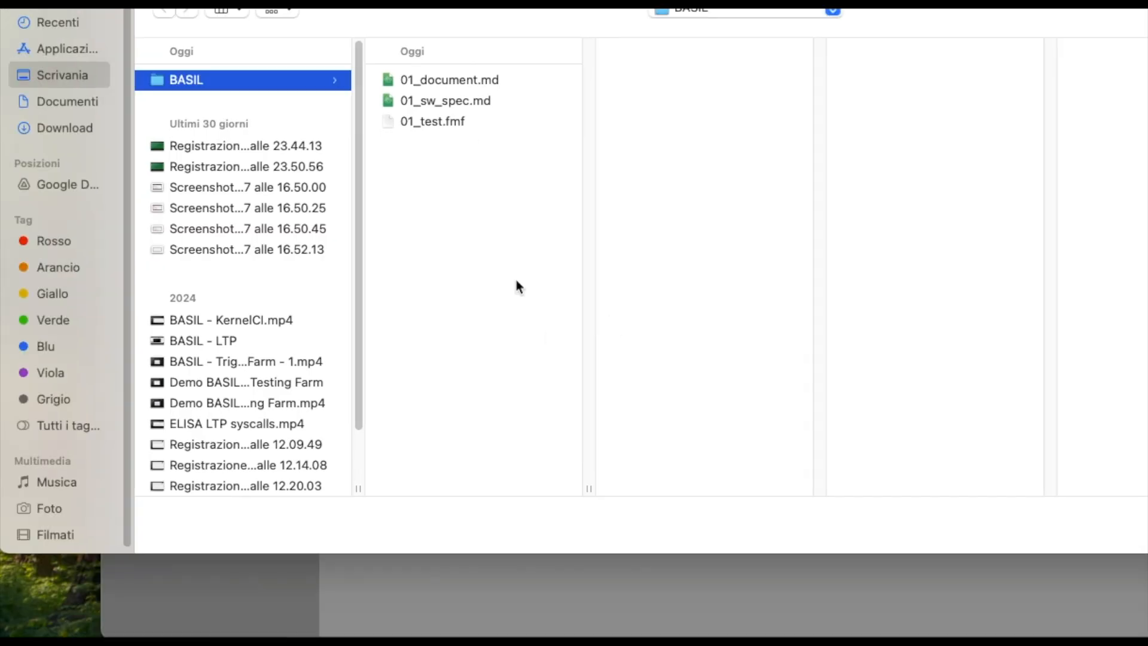
{"action": "double_click", "coordinate": [450, 103]}
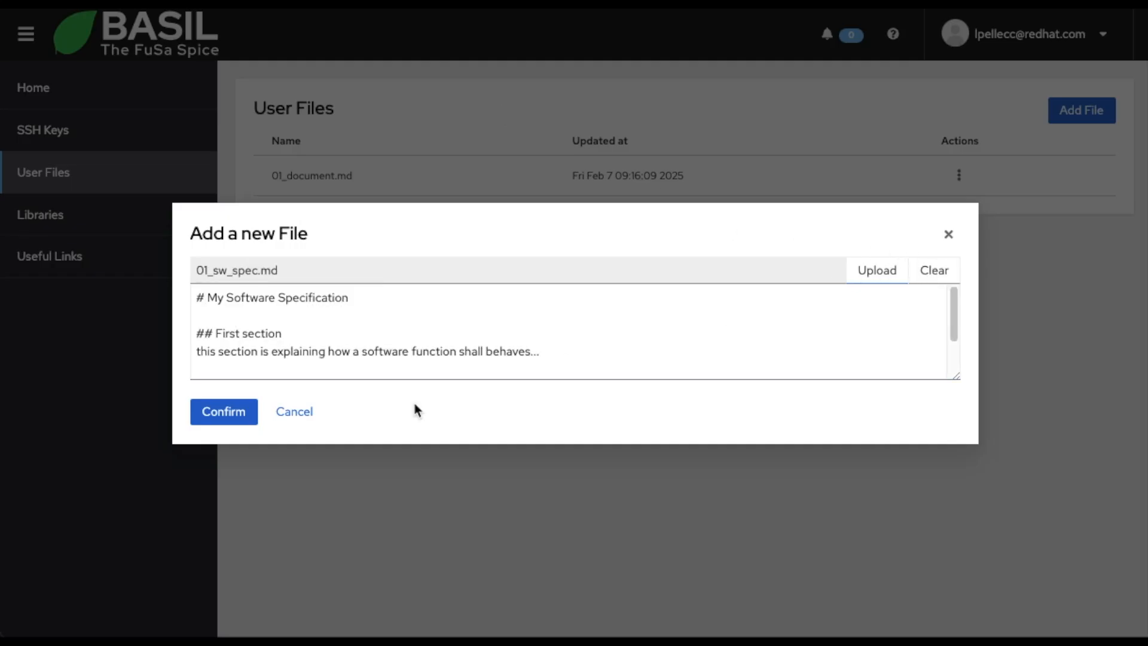
{"action": "left_click", "coordinate": [228, 411]}
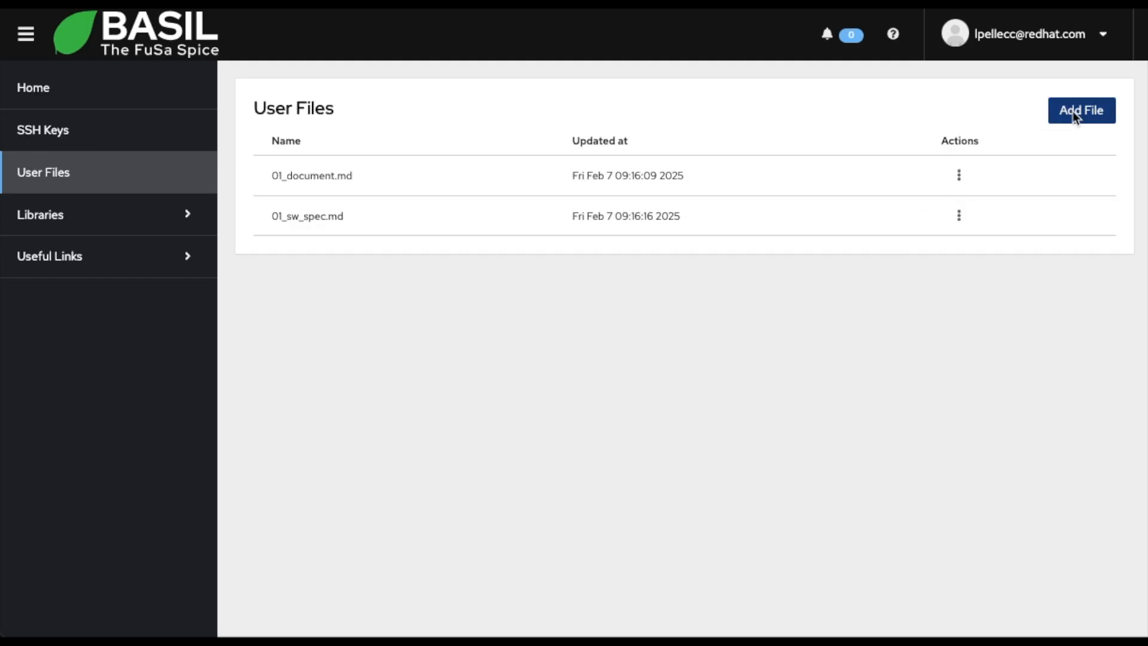
Step: Upload 01_test.fmf from the BASIL folder as a new user file
{"action": "left_click", "coordinate": [1072, 111]}
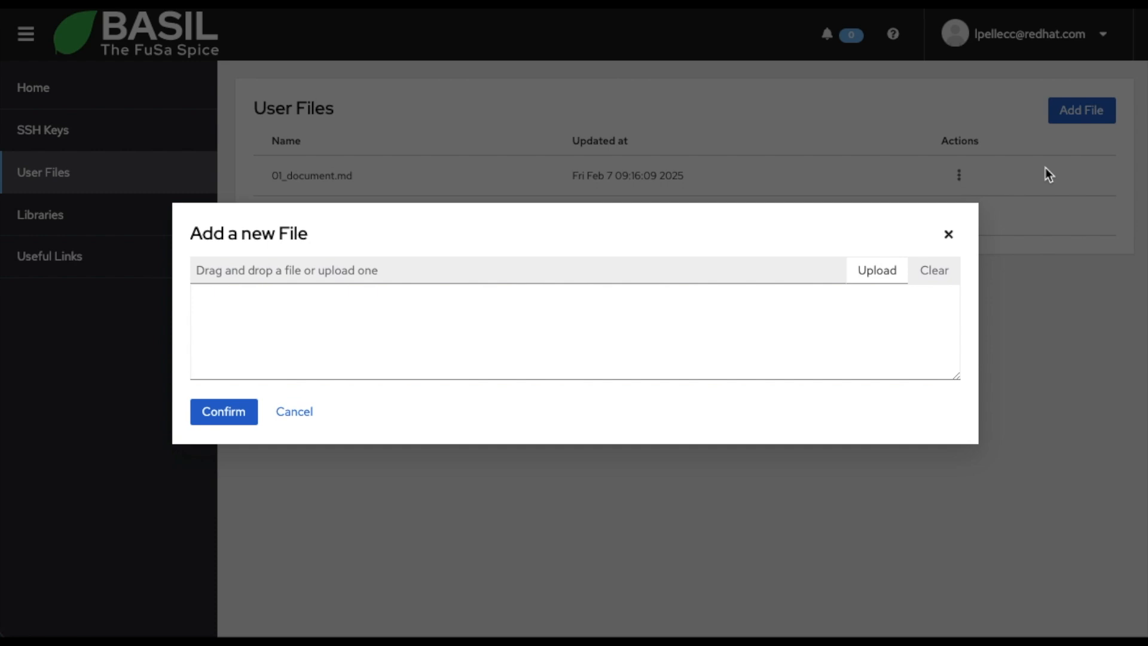
{"action": "left_click", "coordinate": [878, 267]}
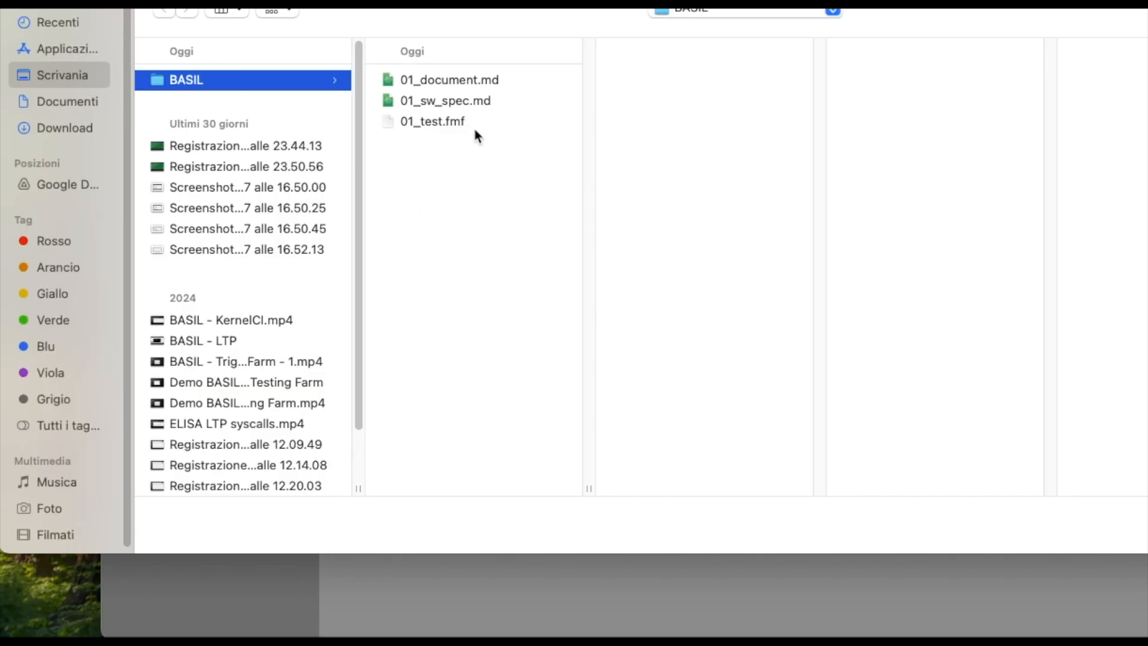
{"action": "double_click", "coordinate": [454, 121]}
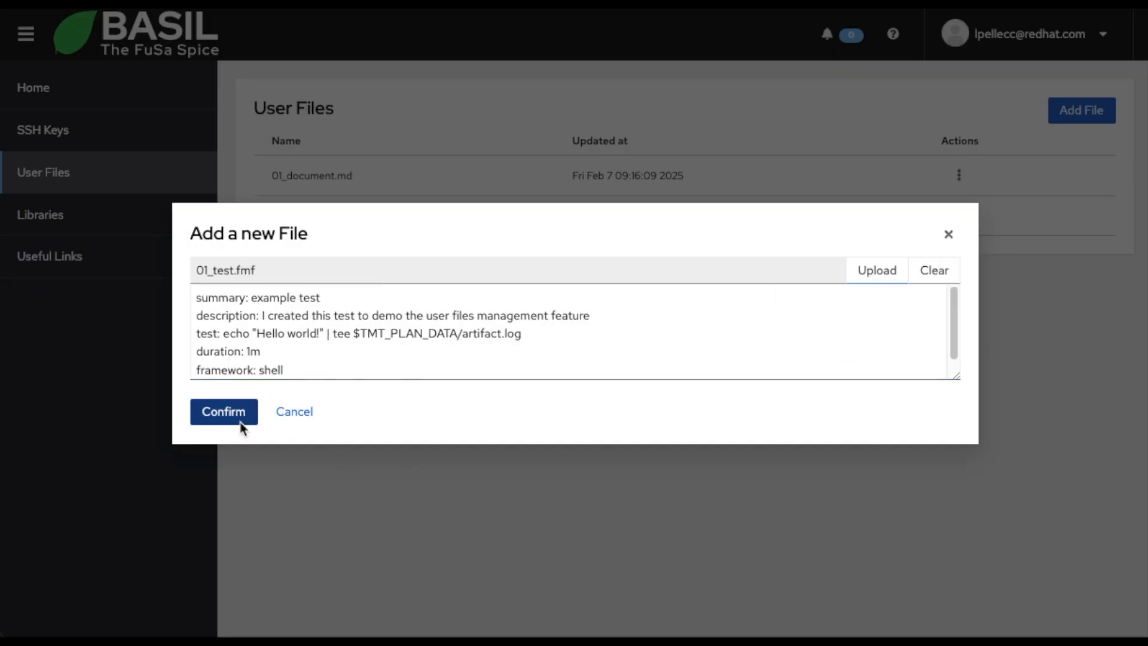
{"action": "left_click", "coordinate": [242, 420]}
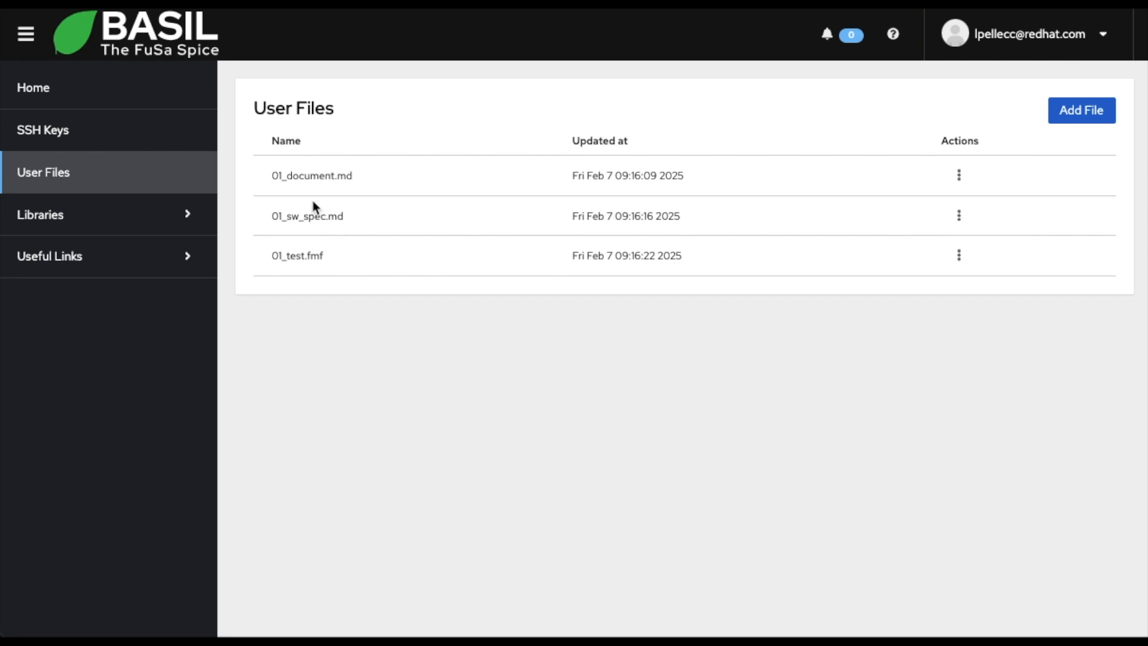
{"action": "left_click_drag", "start_coordinate": [274, 176], "coordinate": [361, 178]}
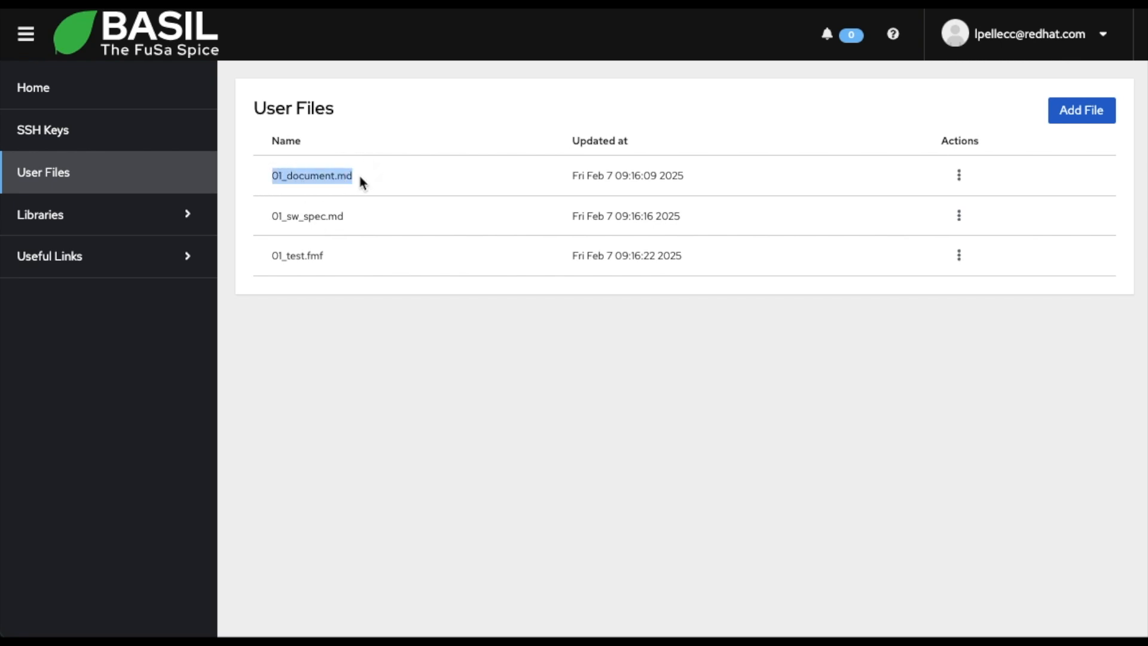
{"action": "left_click_drag", "start_coordinate": [269, 261], "coordinate": [384, 255]}
{"action": "left_click", "coordinate": [506, 330]}
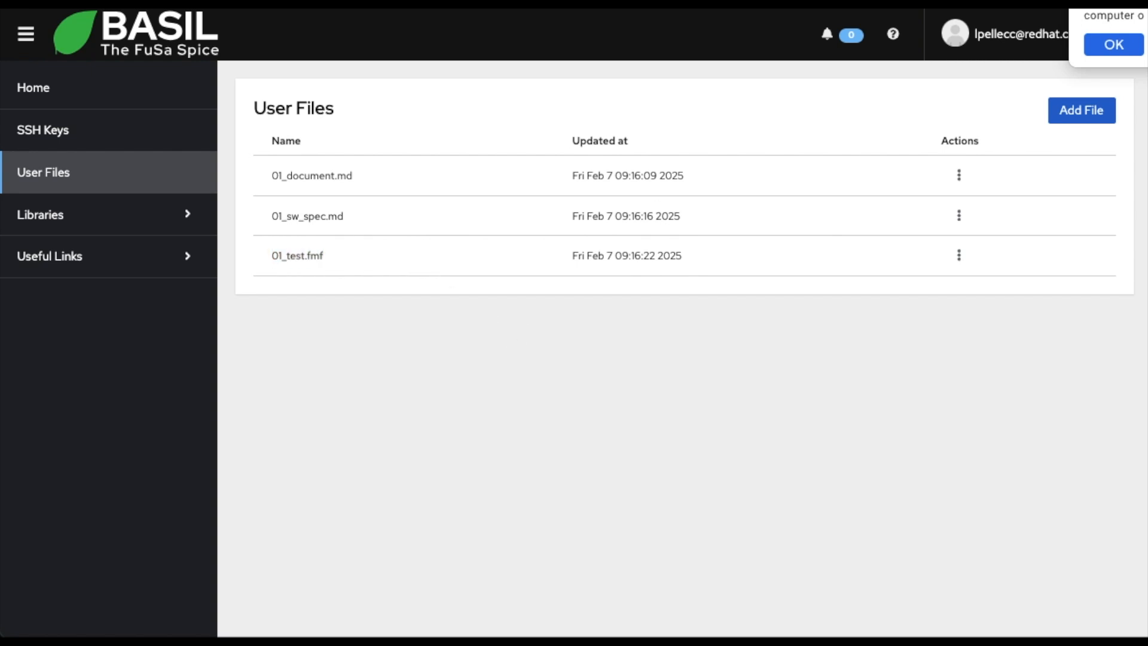
Step: Start a new software component named "Dummy Component" in library "Examples" with library version 1
{"action": "left_click", "coordinate": [37, 91]}
{"action": "left_click", "coordinate": [814, 204]}
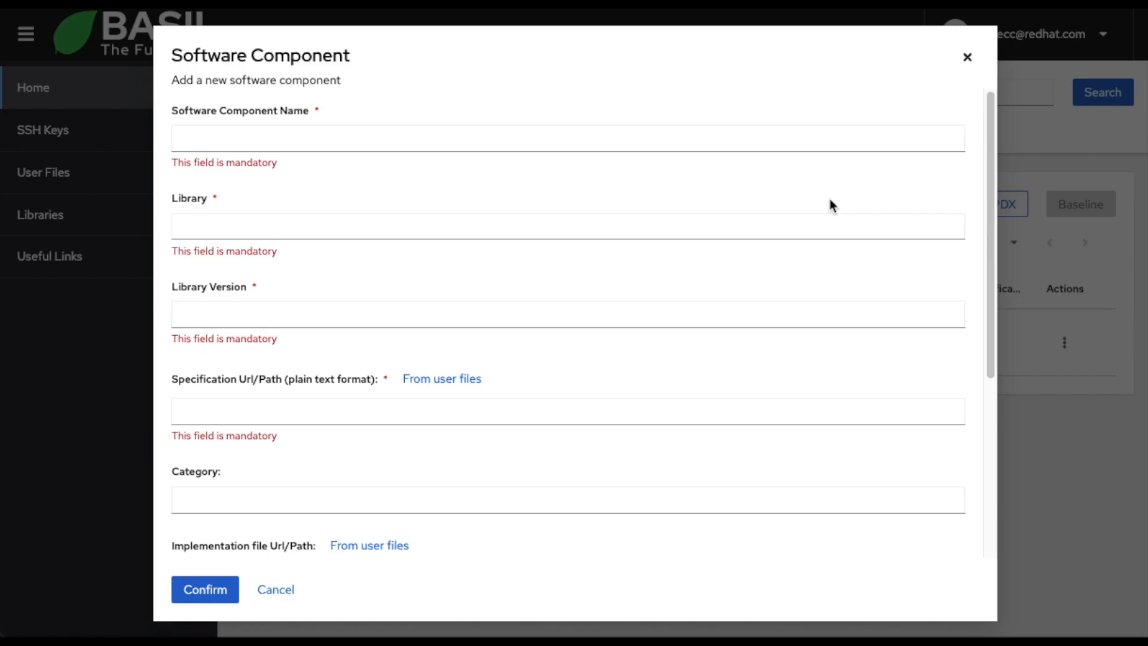
{"action": "left_click", "coordinate": [328, 149]}
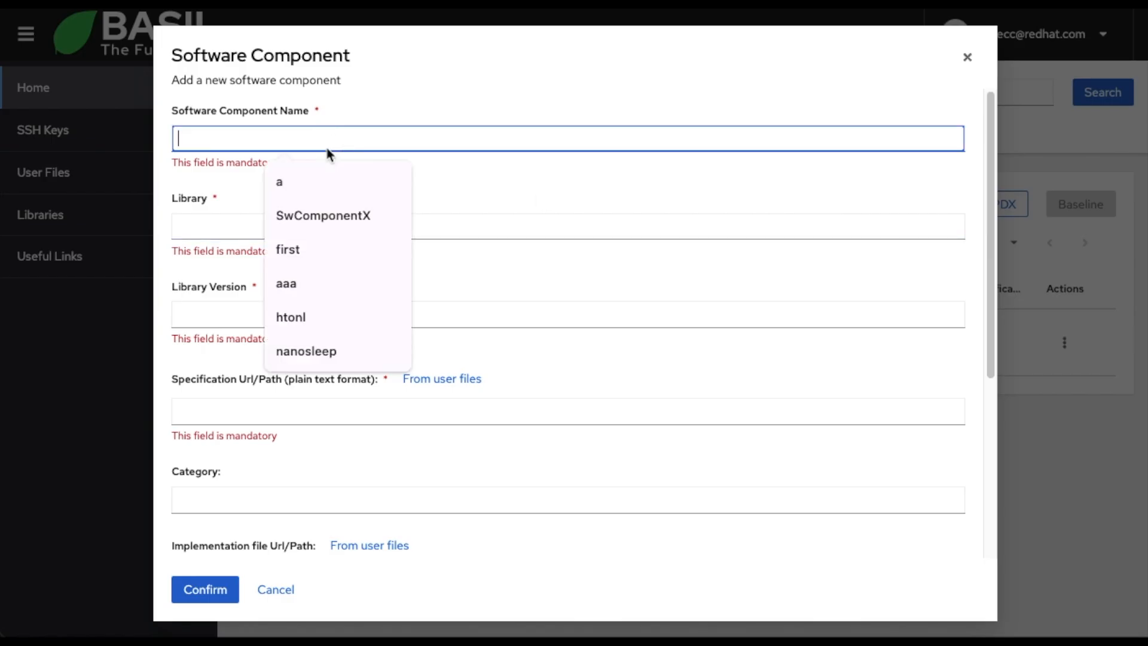
{"action": "type", "text": "Dumm"}
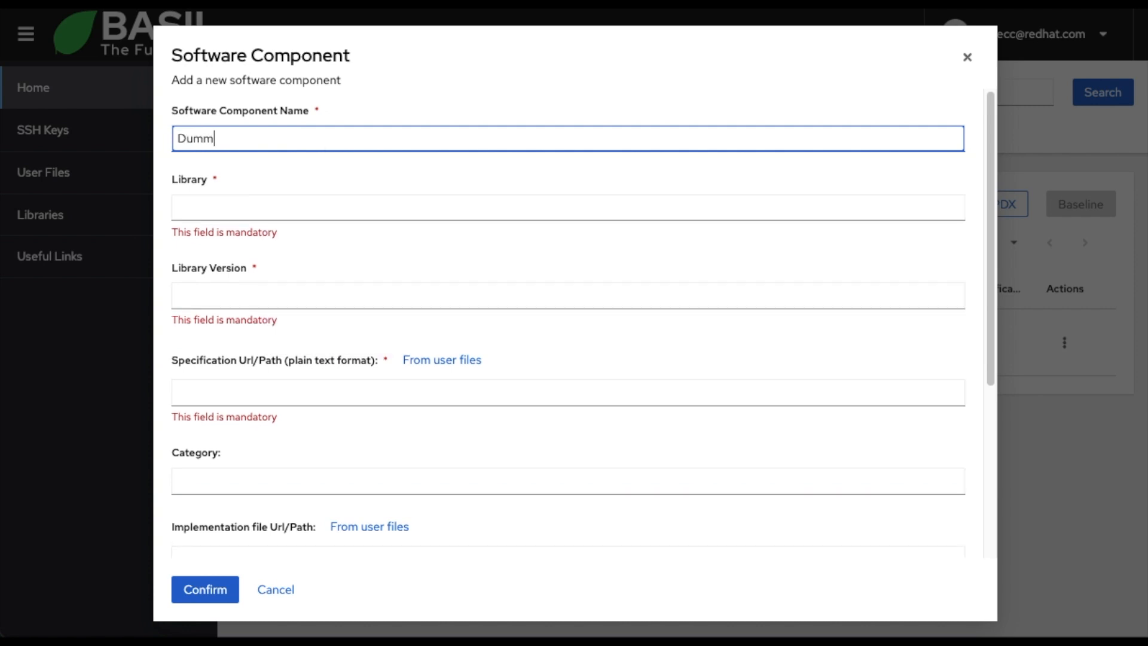
{"action": "type", "text": "y Component"}
{"action": "key", "text": "Tab"}
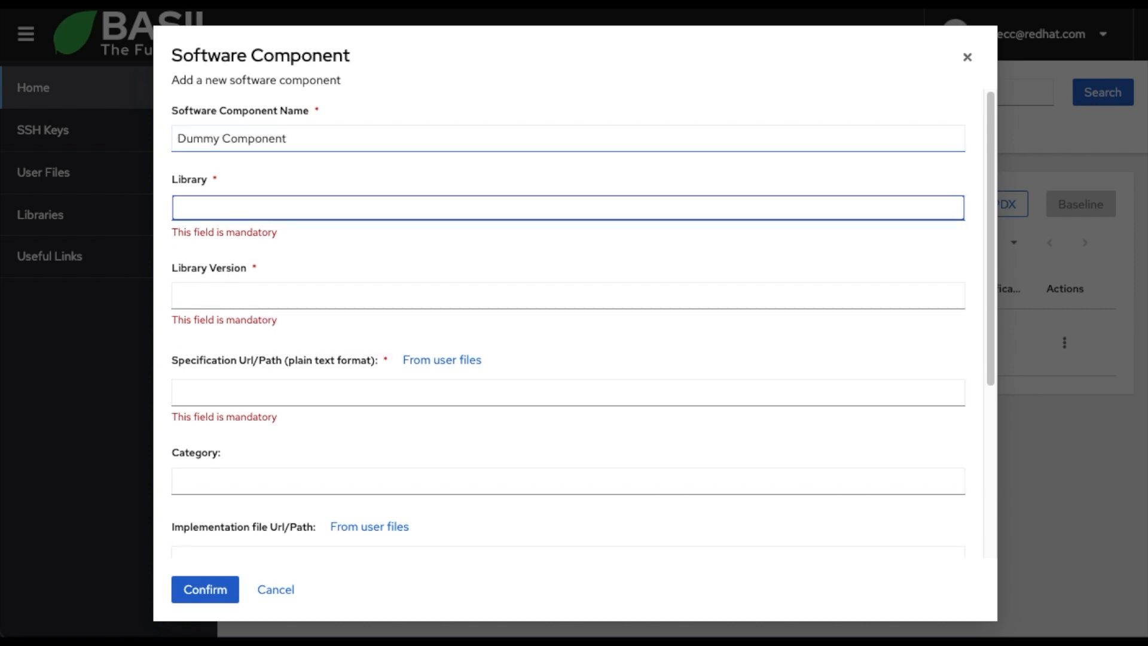
{"action": "type", "text": "Examples"}
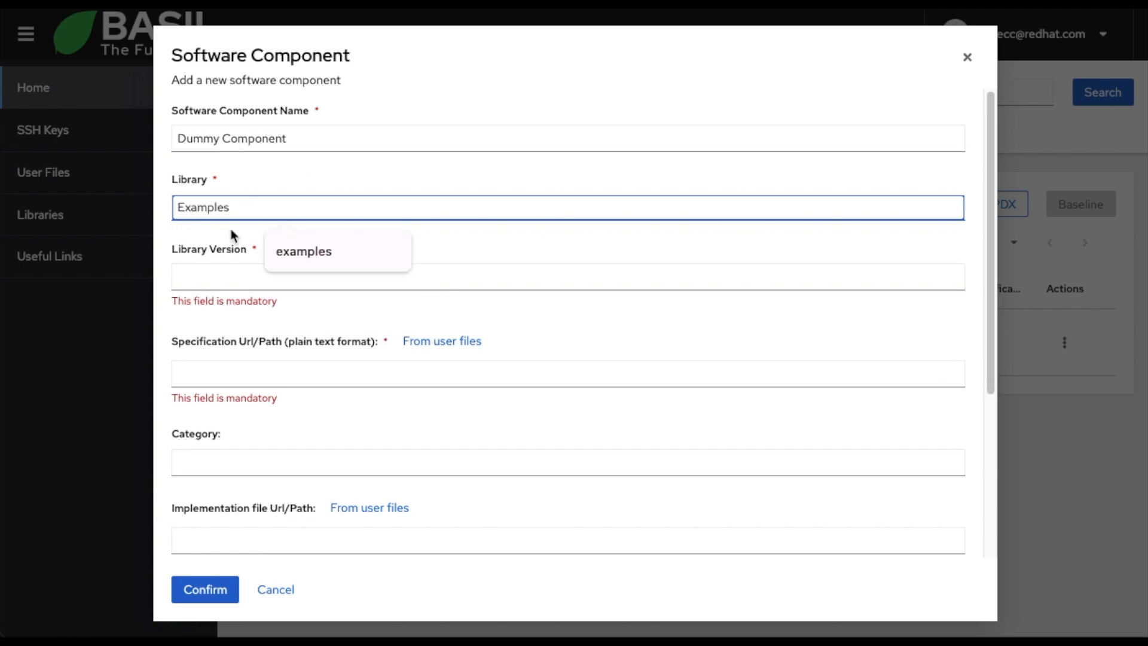
{"action": "left_click", "coordinate": [228, 280]}
{"action": "type", "text": "1"}
{"action": "left_click", "coordinate": [235, 353]}
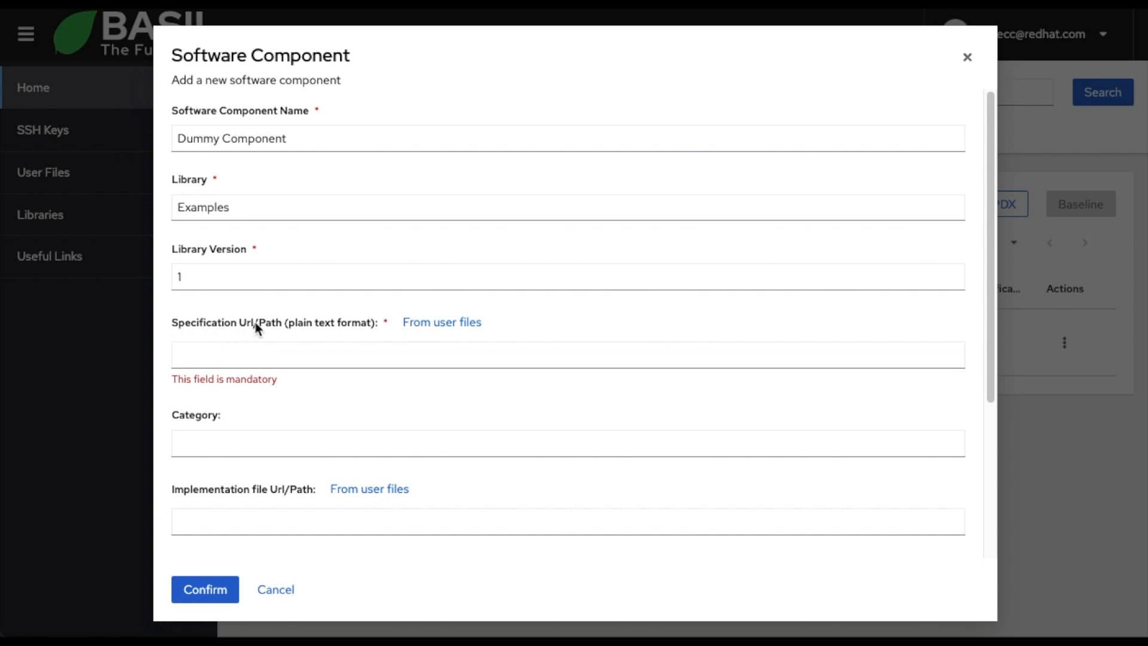
{"action": "left_click", "coordinate": [284, 359]}
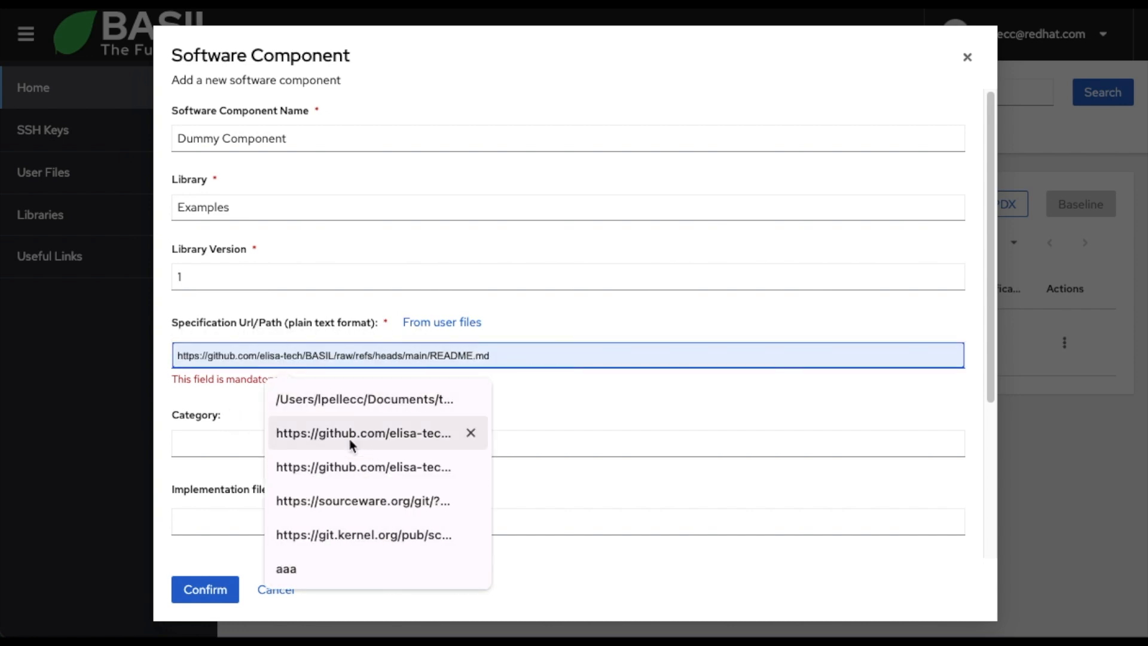
{"action": "left_click", "coordinate": [538, 392]}
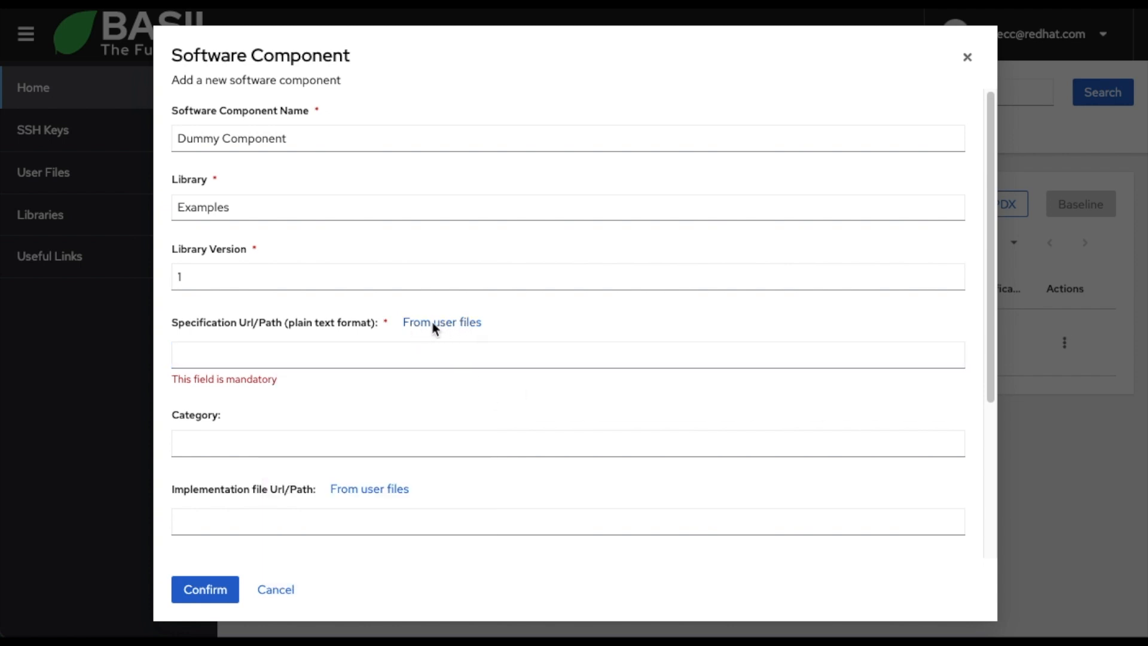
Step: Set the software component's specification to the user file 01_sw_spec.md
{"action": "left_click", "coordinate": [459, 324]}
{"action": "left_click", "coordinate": [397, 353]}
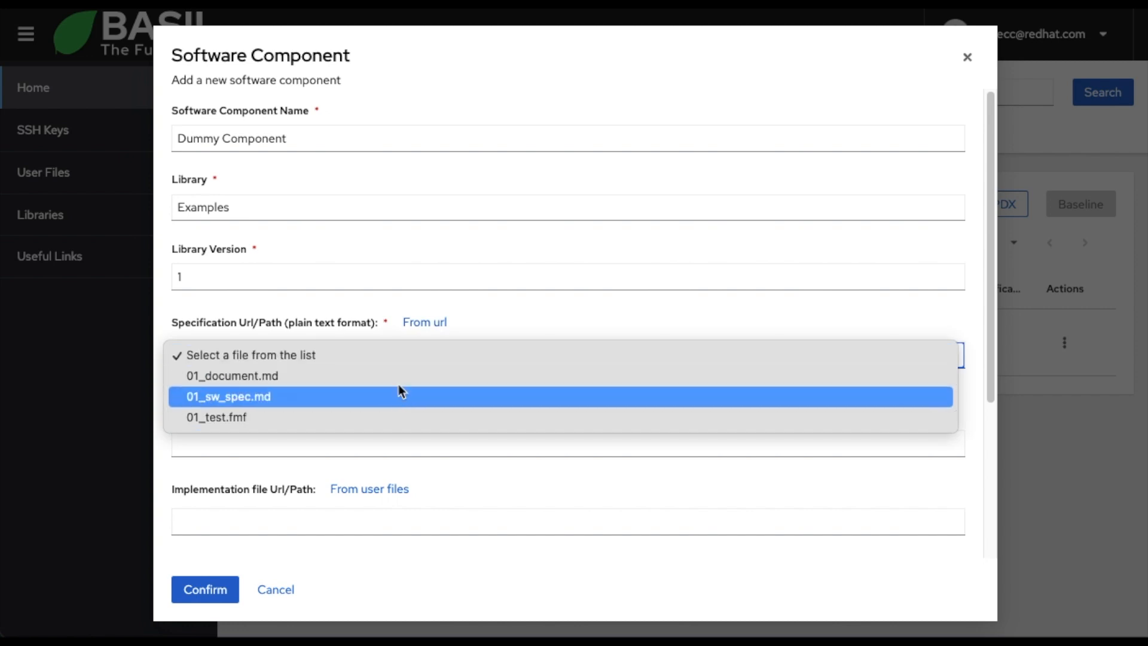
{"action": "left_click", "coordinate": [241, 397]}
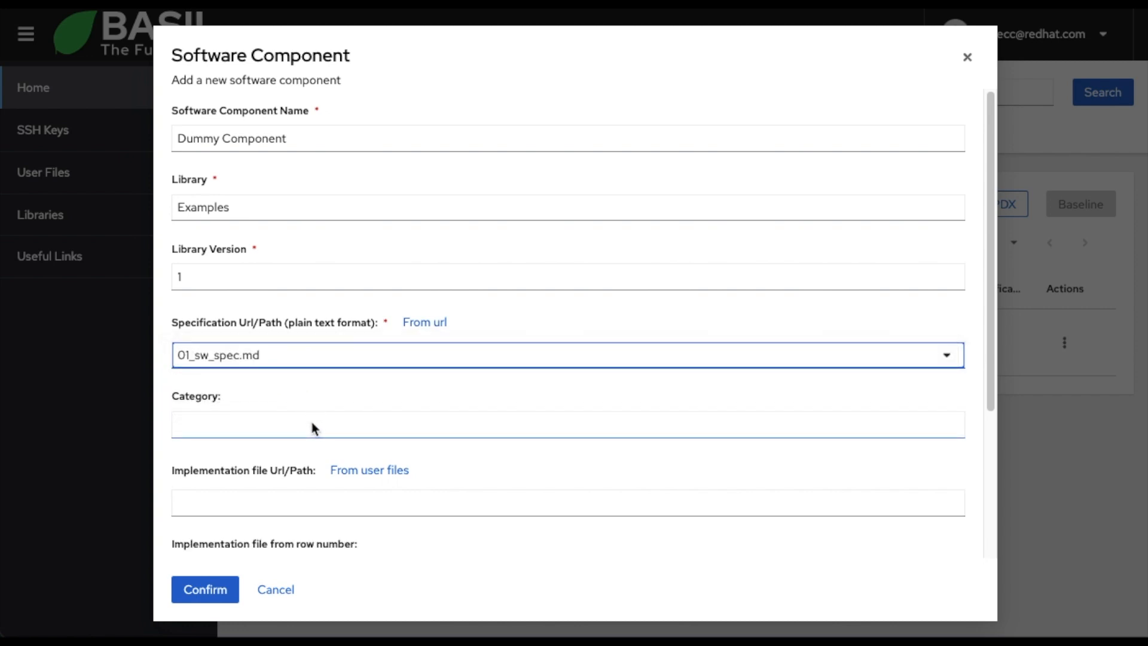
{"action": "scroll", "coordinate": [439, 452], "scroll_direction": "down", "scroll_amount": 2}
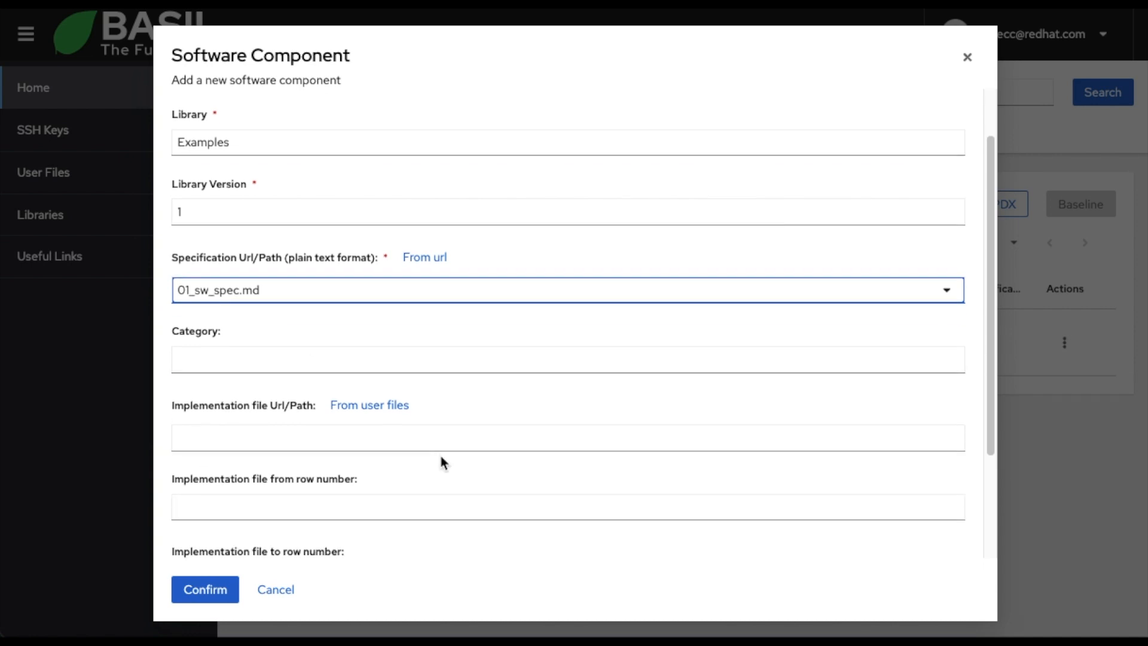
{"action": "left_click", "coordinate": [371, 387]}
{"action": "left_click", "coordinate": [375, 412]}
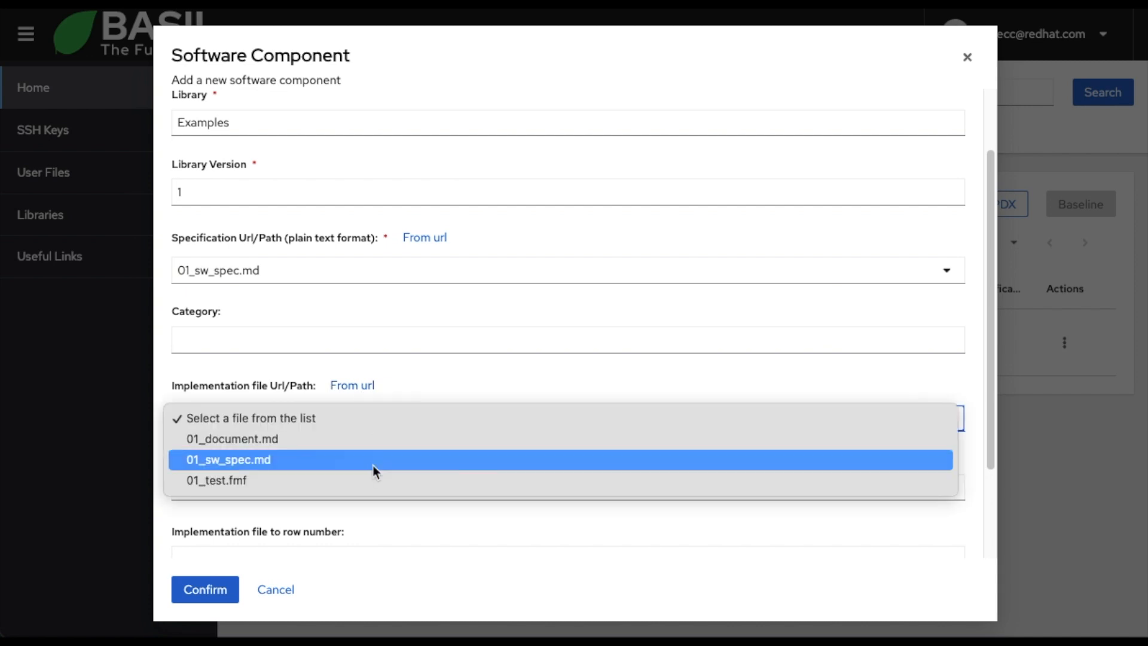
{"action": "left_click", "coordinate": [361, 392]}
{"action": "left_click", "coordinate": [361, 388]}
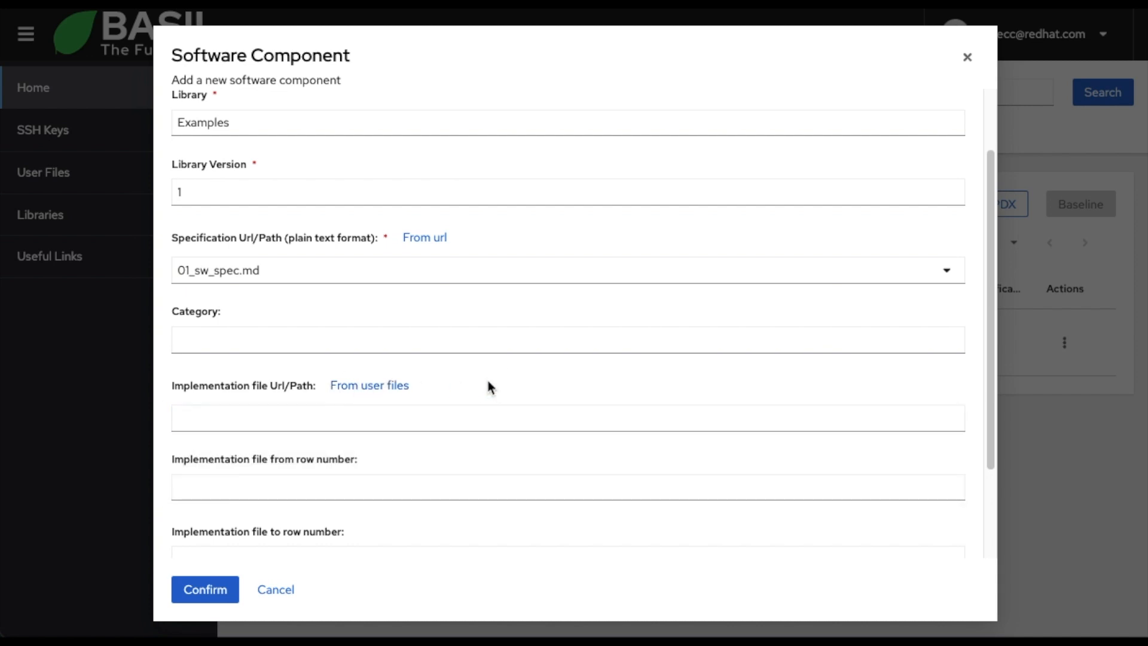
Step: Review the remaining fields of the new software component and save it
{"action": "scroll", "coordinate": [487, 387], "scroll_direction": "down", "scroll_amount": 1}
{"action": "scroll", "coordinate": [487, 382], "scroll_direction": "down", "scroll_amount": 1}
{"action": "scroll", "coordinate": [487, 383], "scroll_direction": "up", "scroll_amount": 3}
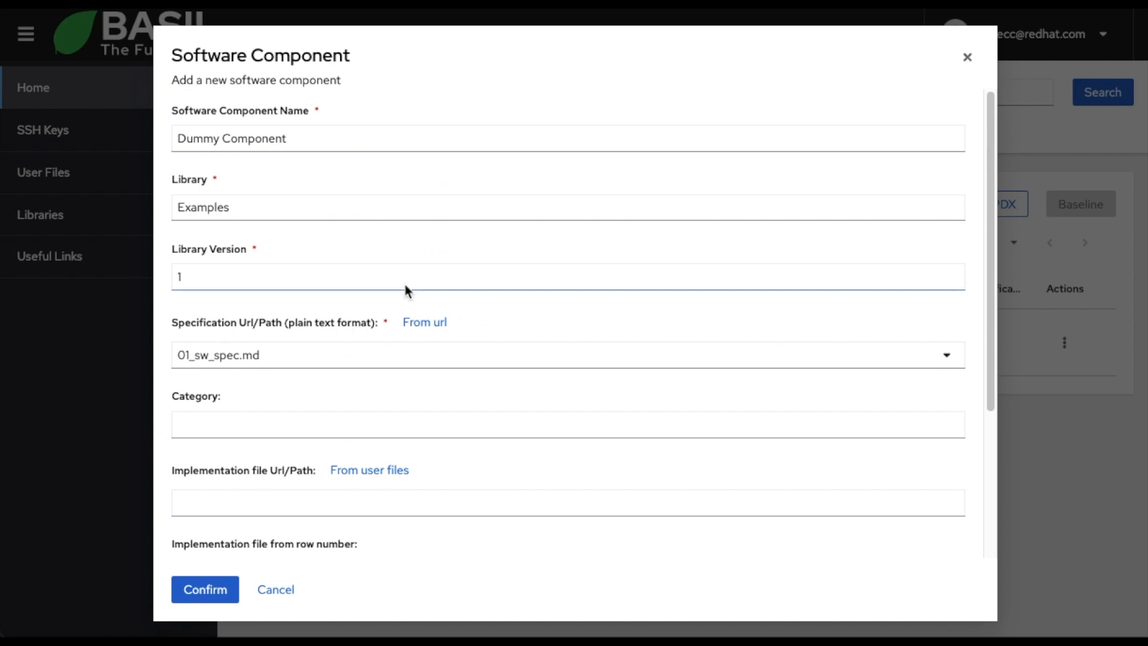
{"action": "left_click", "coordinate": [204, 594]}
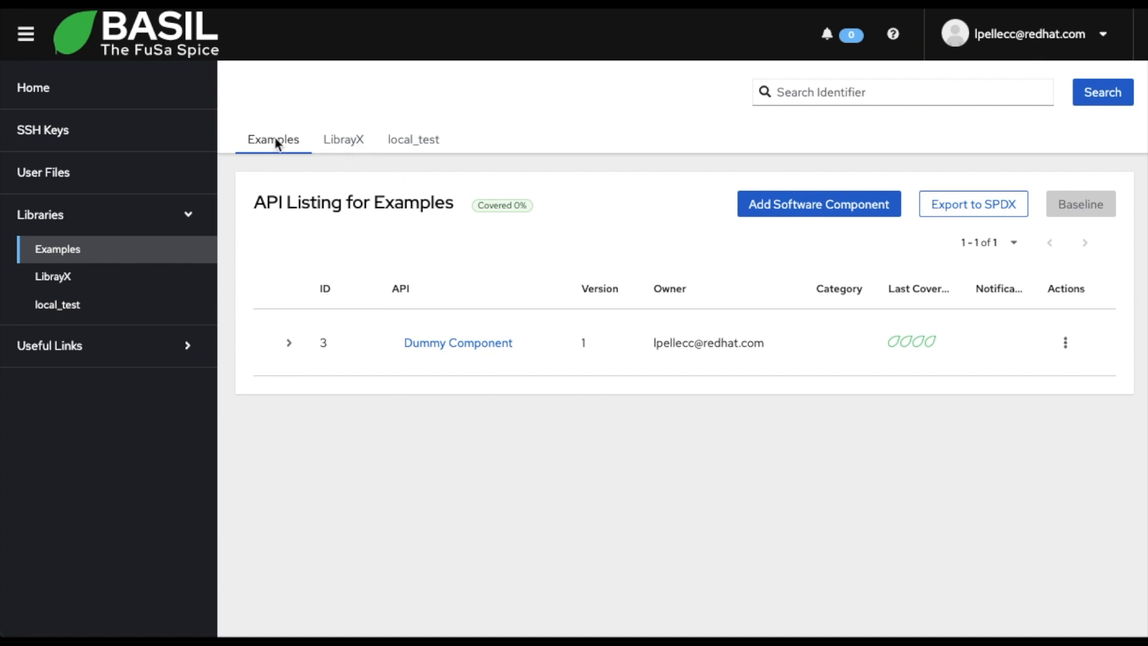
Step: Check Dummy Component's saved details and specification path in the Examples library, and read the specification text in its mapping view
{"action": "left_click", "coordinate": [290, 343]}
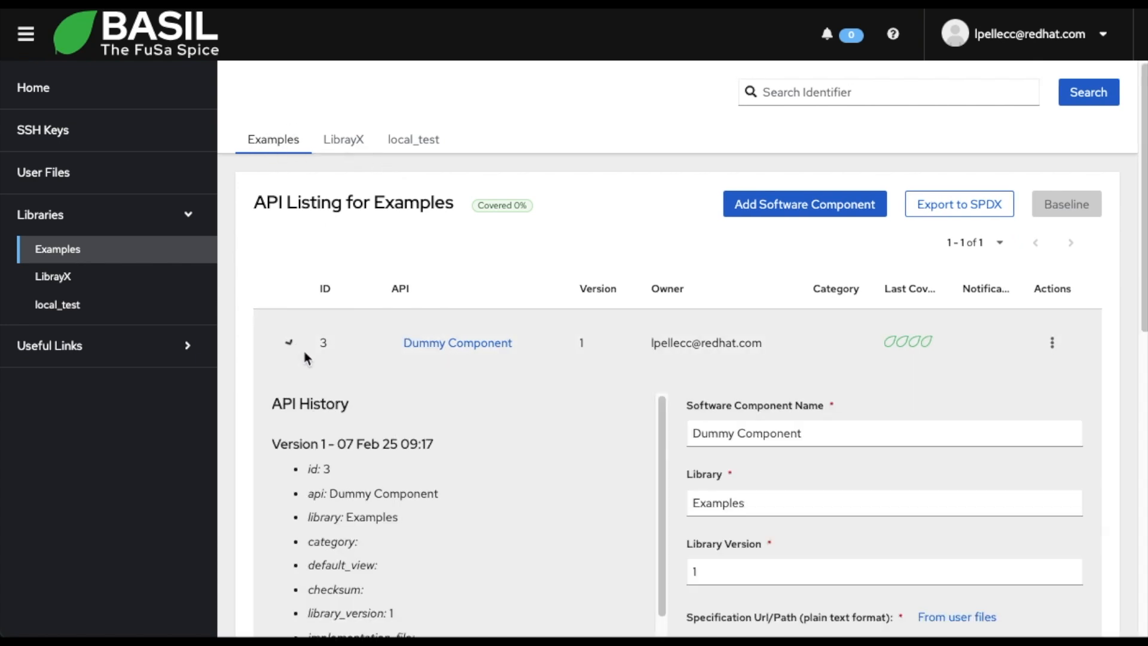
{"action": "scroll", "coordinate": [807, 469], "scroll_direction": "down", "scroll_amount": 2}
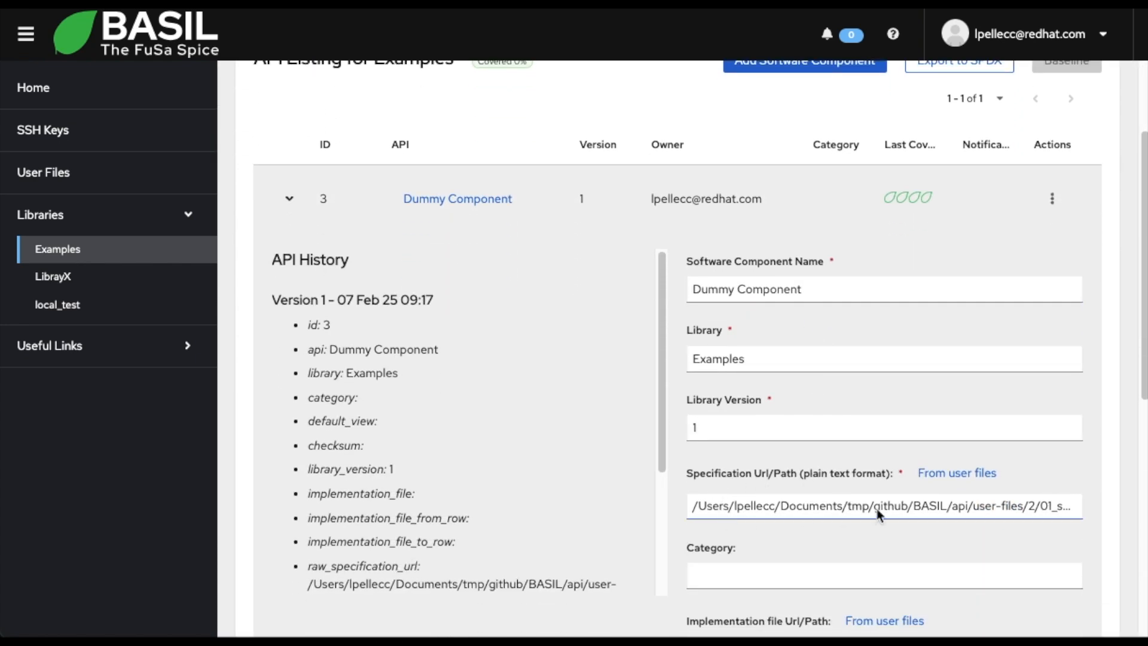
{"action": "left_click", "coordinate": [995, 506]}
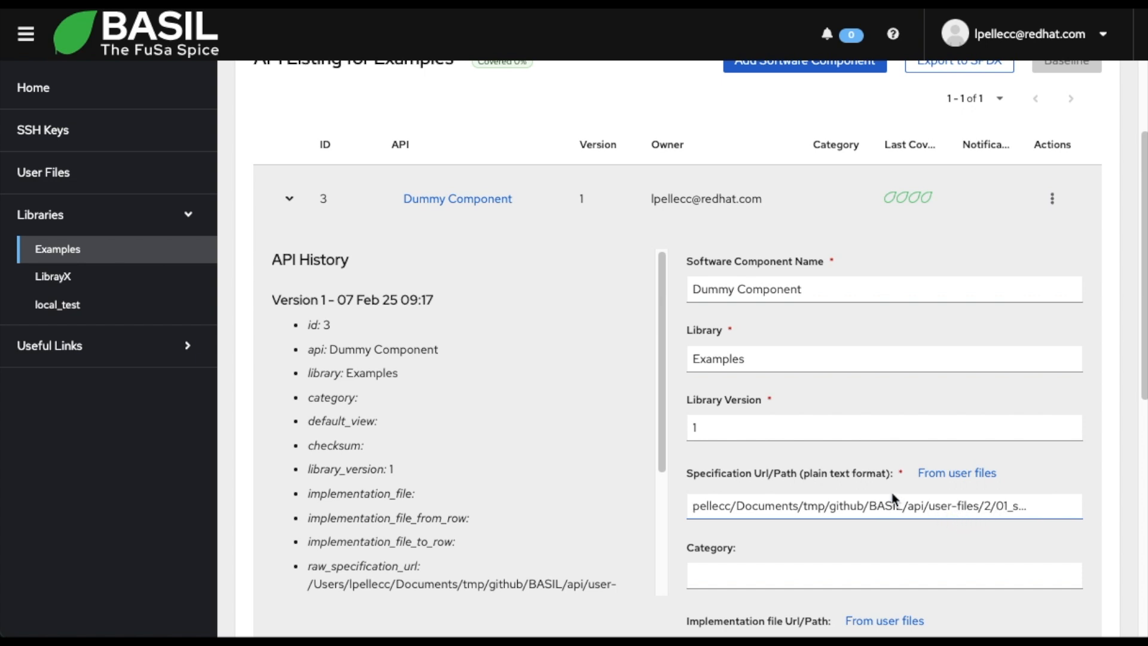
{"action": "left_click", "coordinate": [290, 198]}
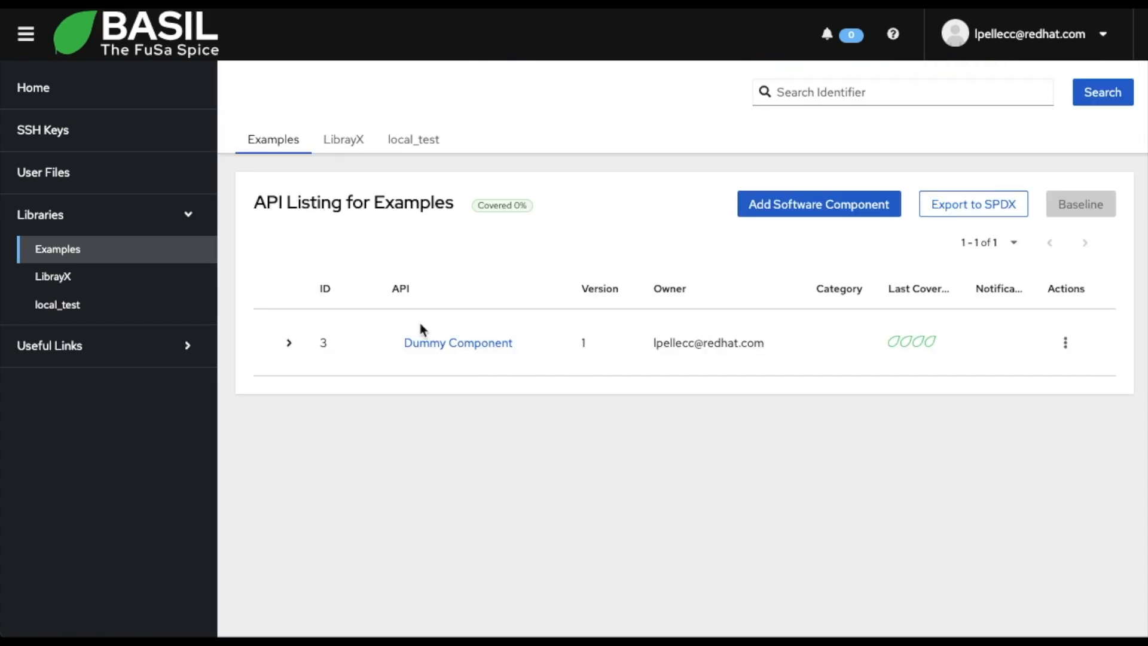
{"action": "left_click", "coordinate": [454, 344]}
{"action": "left_click_drag", "start_coordinate": [264, 469], "coordinate": [362, 592]}
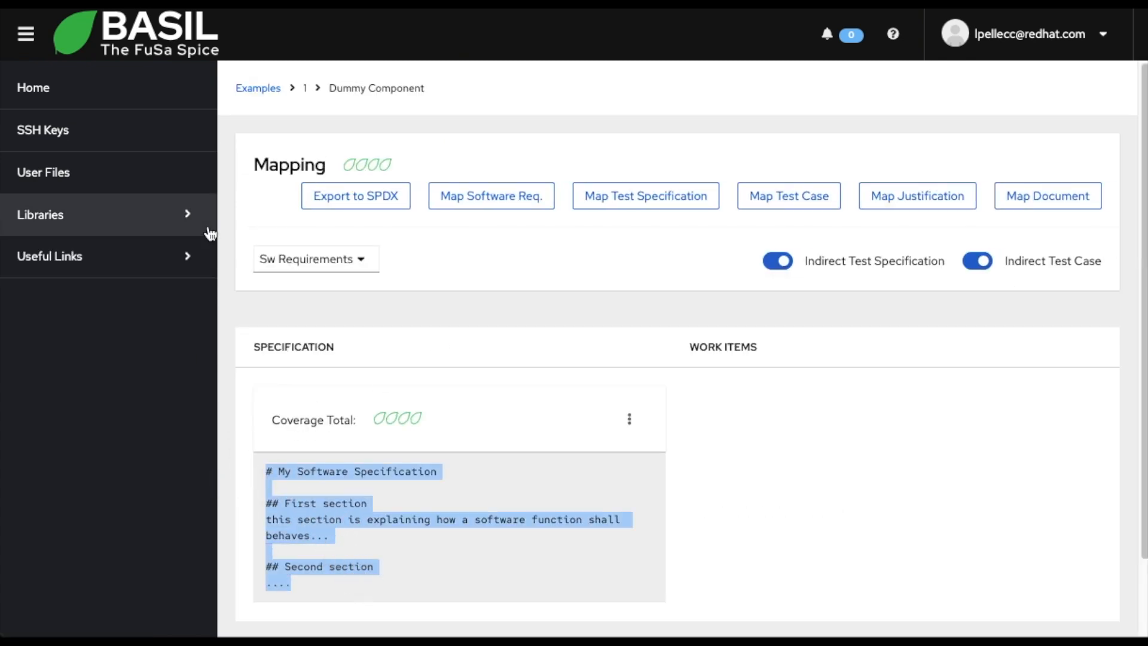
Step: Edit the user file 01_sw_spec.md, replacing the text under "Second section" with "modified", and save it
{"action": "left_click", "coordinate": [64, 188]}
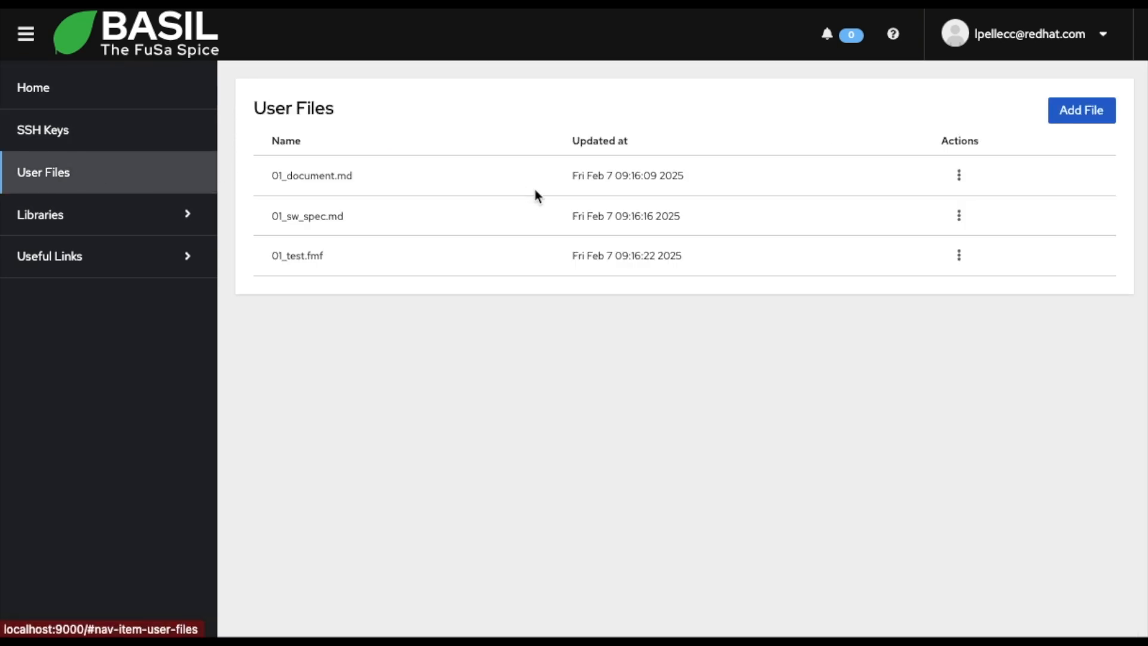
{"action": "left_click", "coordinate": [959, 216]}
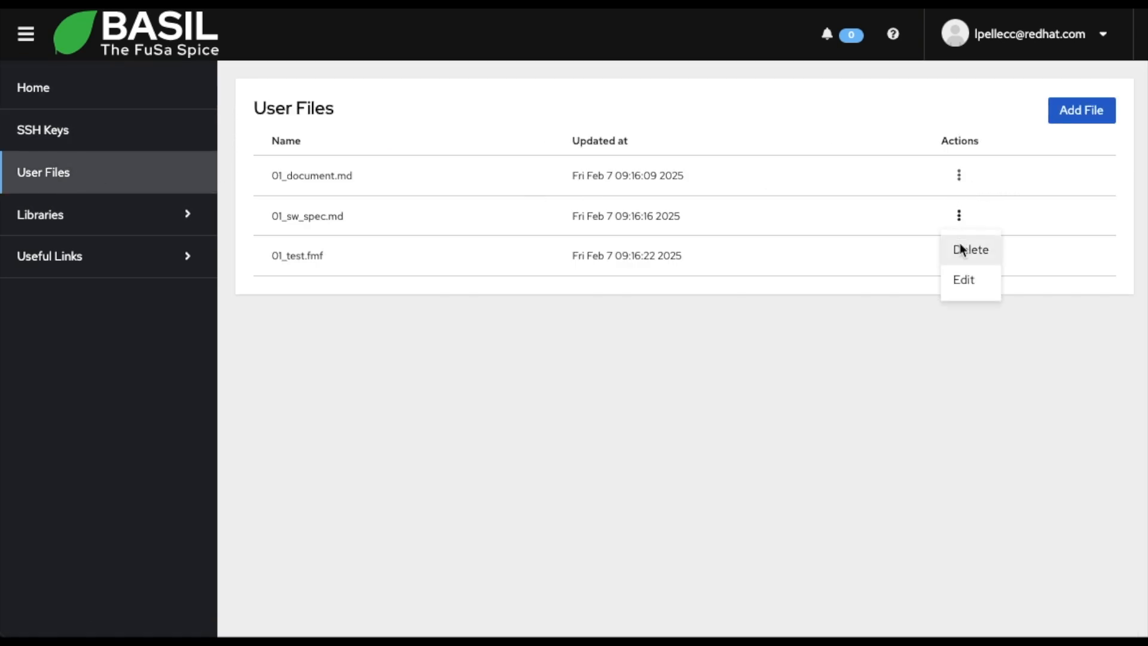
{"action": "left_click", "coordinate": [963, 278]}
{"action": "left_click", "coordinate": [348, 244]}
{"action": "double_click", "coordinate": [349, 242]}
{"action": "type", "text": "modified"}
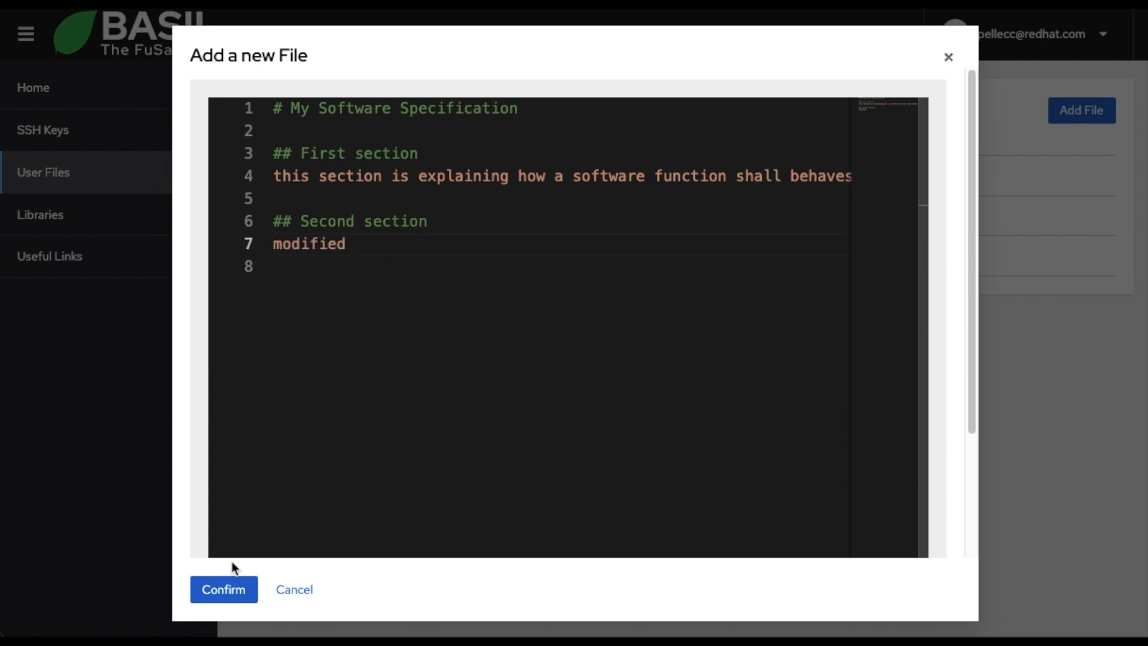
{"action": "left_click", "coordinate": [232, 590]}
{"action": "left_click", "coordinate": [948, 58]}
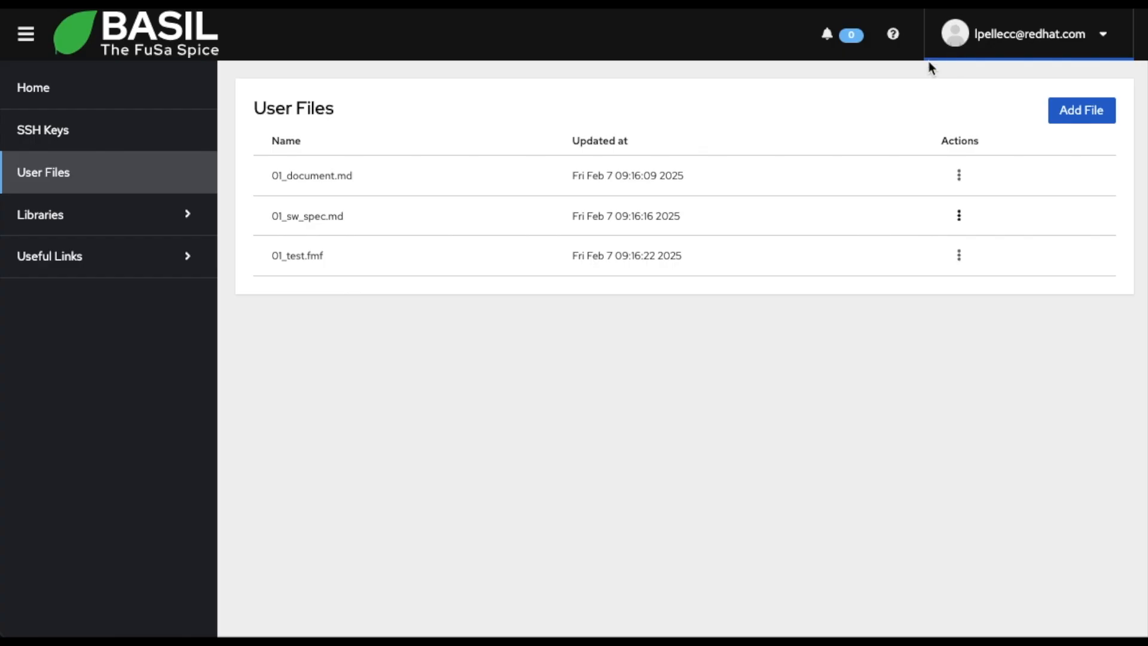
Step: Reopen Dummy Component's mapping view and examine the specification text, especially the line under "Second section"
{"action": "left_click", "coordinate": [56, 79]}
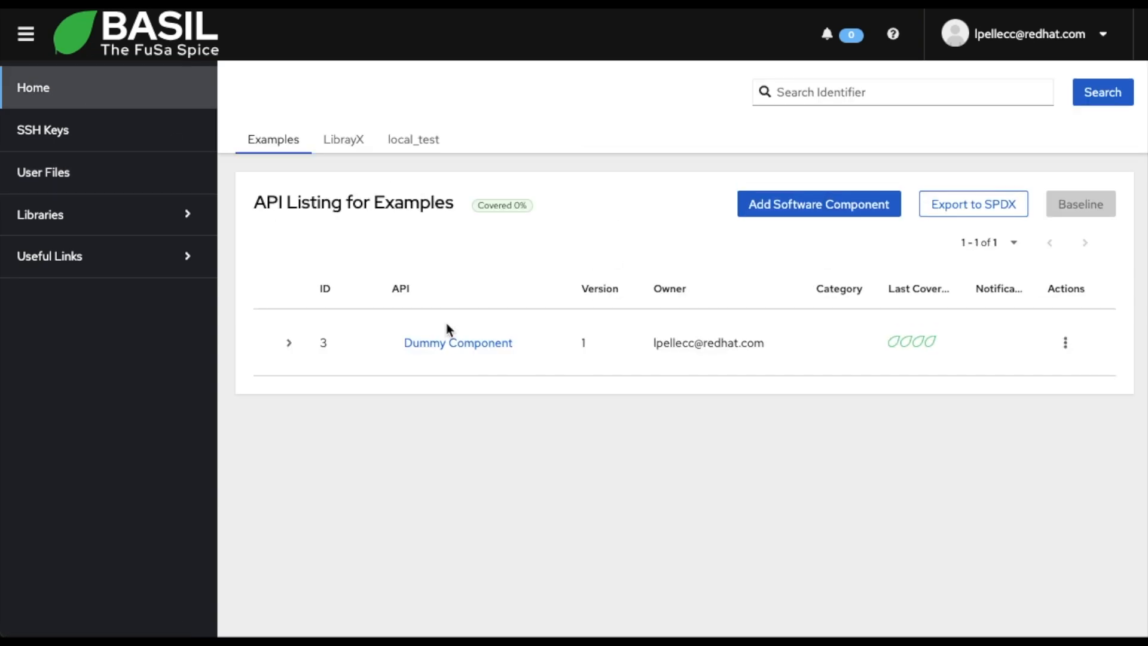
{"action": "left_click", "coordinate": [452, 348]}
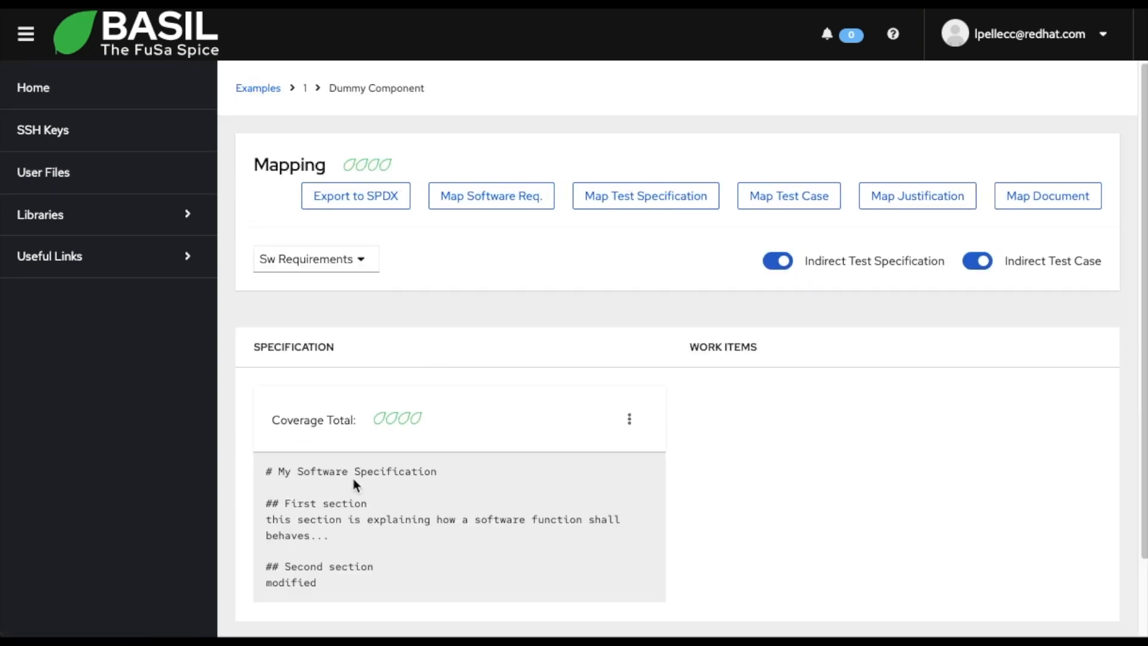
{"action": "double_click", "coordinate": [286, 583]}
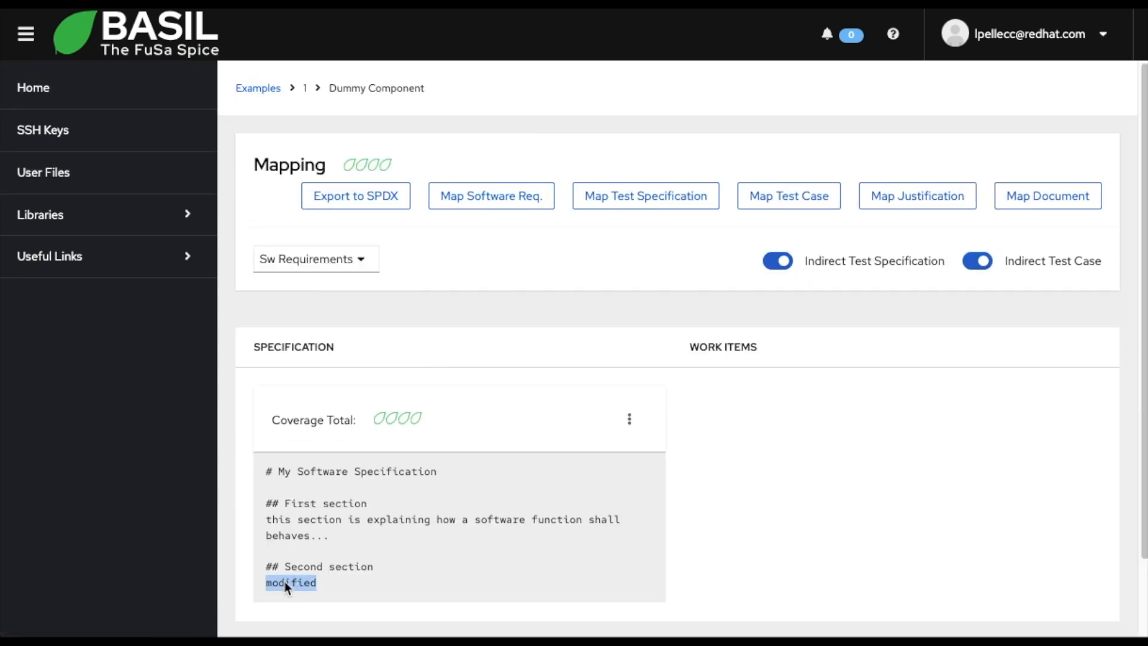
{"action": "left_click", "coordinate": [506, 527]}
{"action": "left_click_drag", "start_coordinate": [269, 473], "coordinate": [354, 584]}
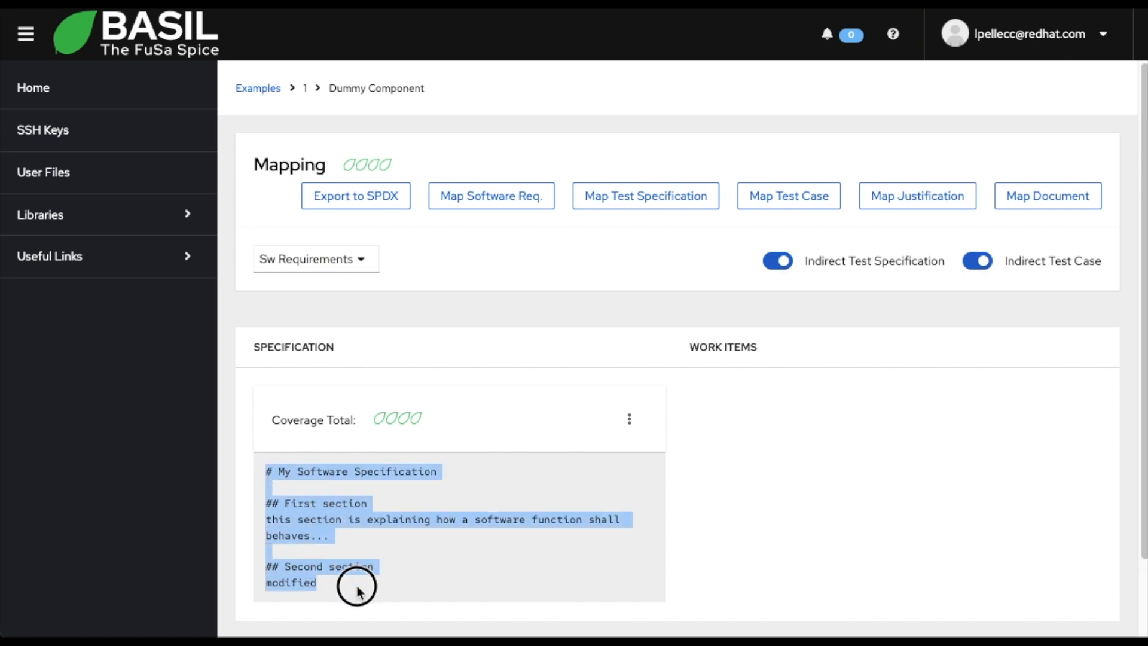
Step: Select the whole "First section" passage of the specification and start assigning a document to it
{"action": "left_click", "coordinate": [629, 418]}
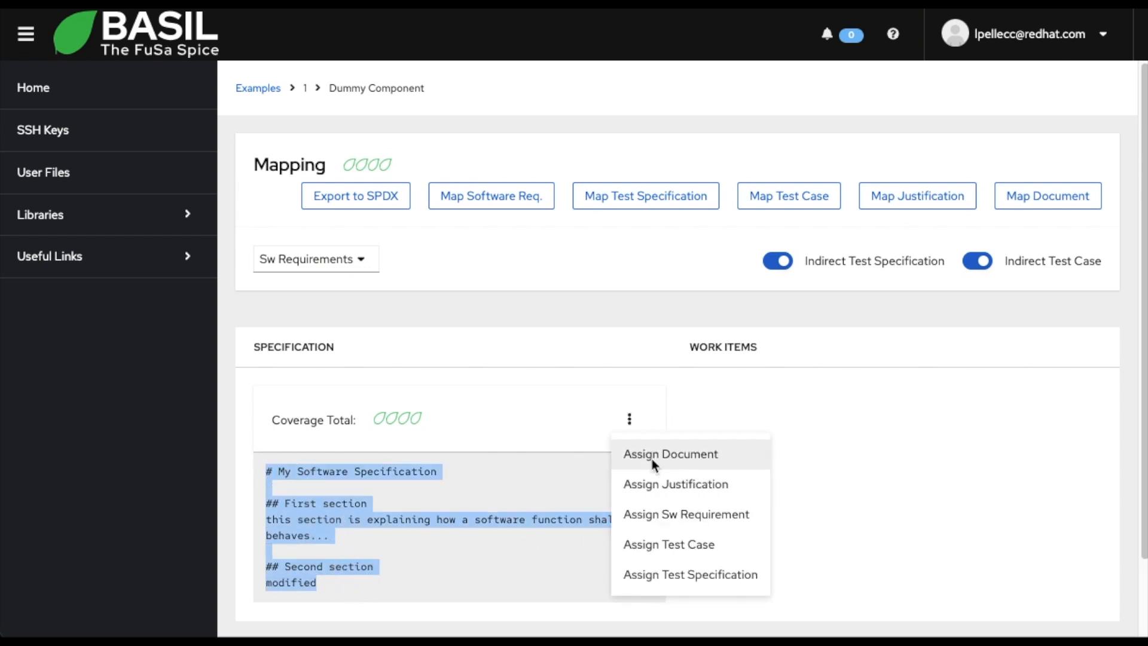
{"action": "left_click", "coordinate": [383, 506]}
{"action": "left_click_drag", "start_coordinate": [269, 509], "coordinate": [340, 536]}
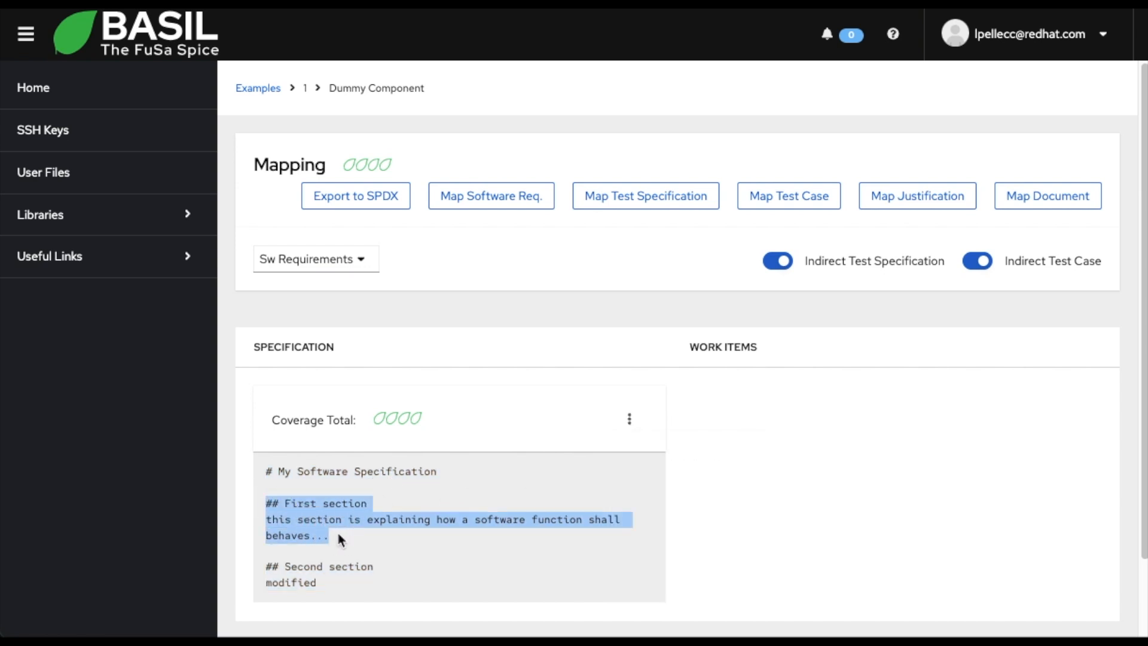
{"action": "left_click", "coordinate": [629, 418]}
{"action": "left_click", "coordinate": [672, 454]}
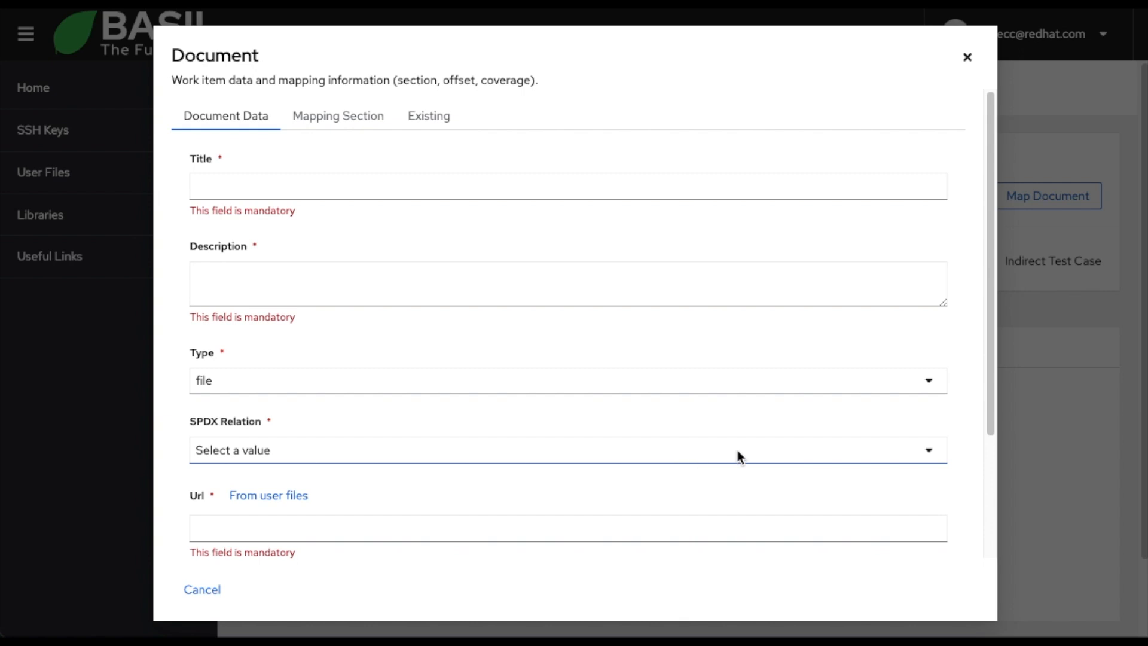
Step: Title the new document work item "Dummy Document" and describe it as "description of this doc"
{"action": "left_click", "coordinate": [245, 190]}
{"action": "type", "text": "D"}
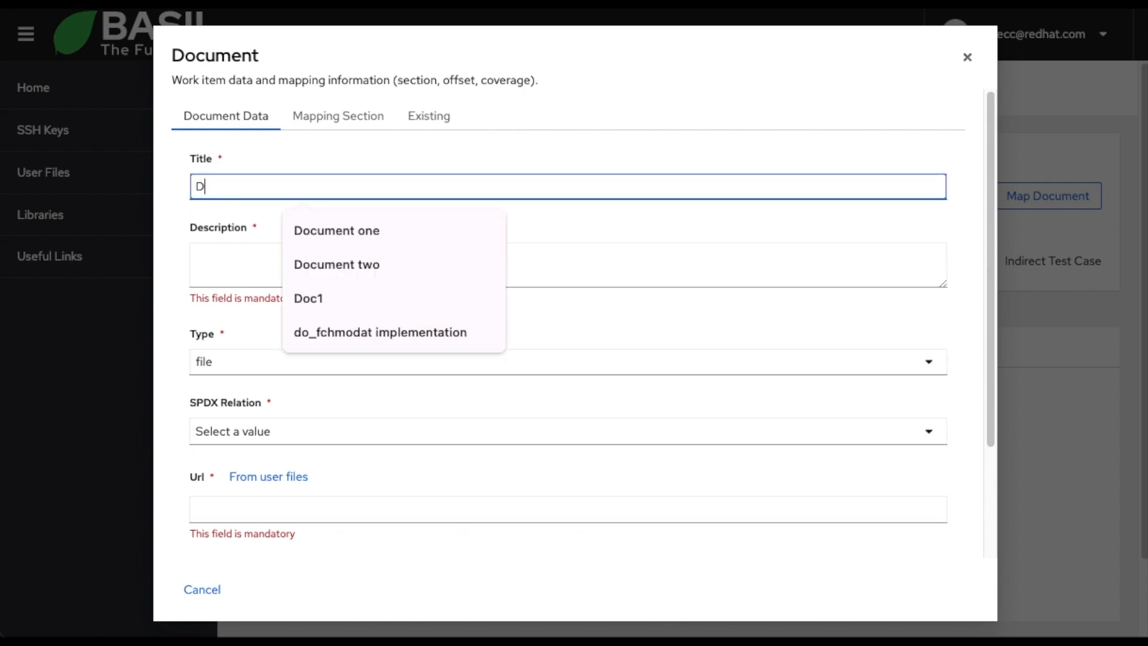
{"action": "type", "text": "ummy Document"}
{"action": "left_click", "coordinate": [223, 258]}
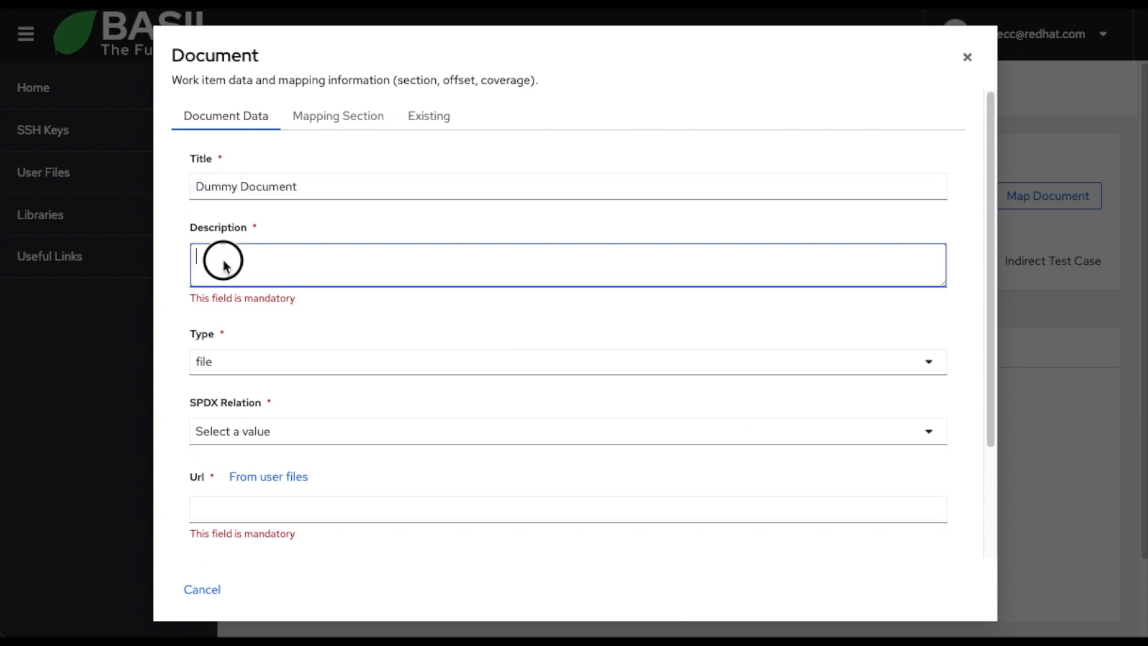
{"action": "type", "text": "description of this doc"}
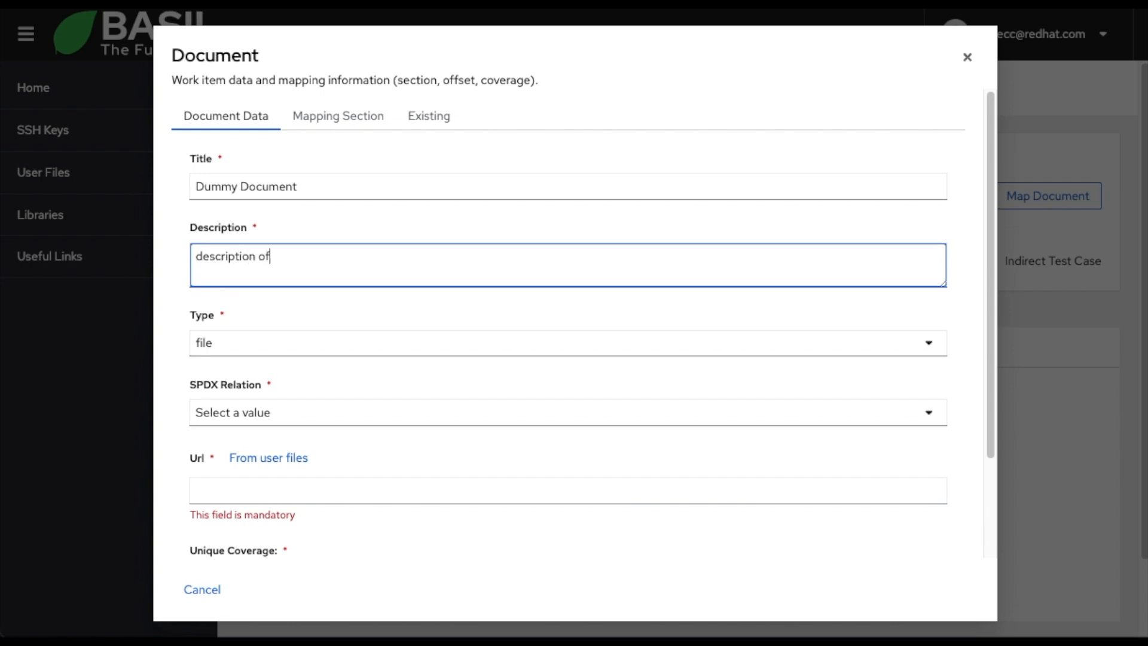
Step: Set the document's type to text and its SPDX relation to DESCRIBES
{"action": "left_click", "coordinate": [256, 355]}
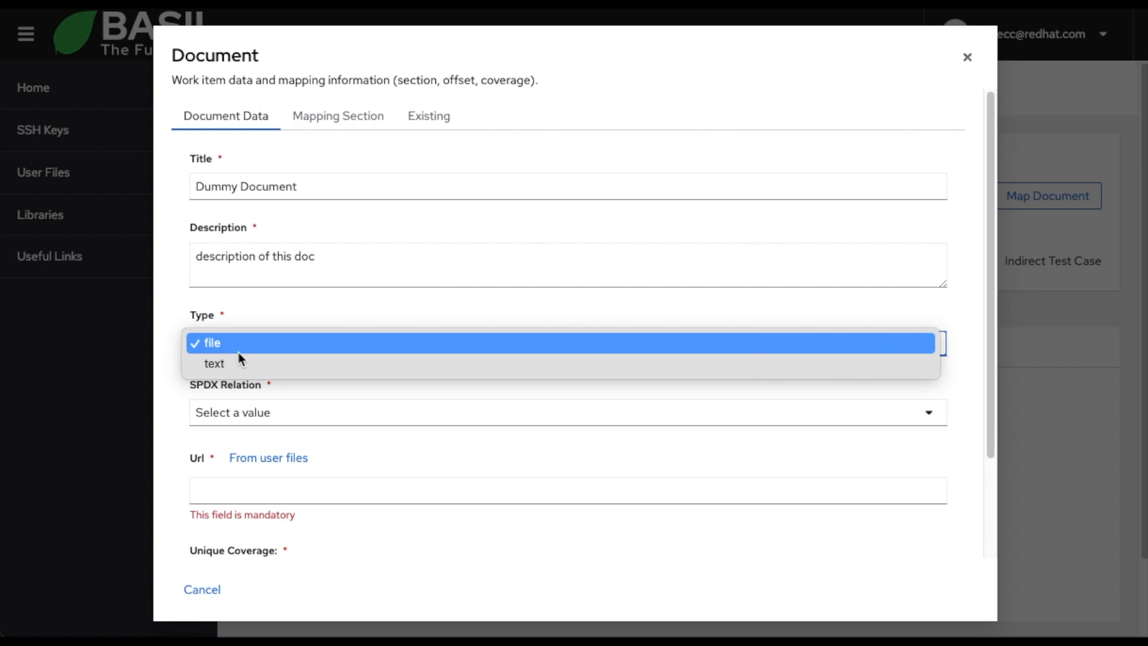
{"action": "left_click", "coordinate": [234, 367]}
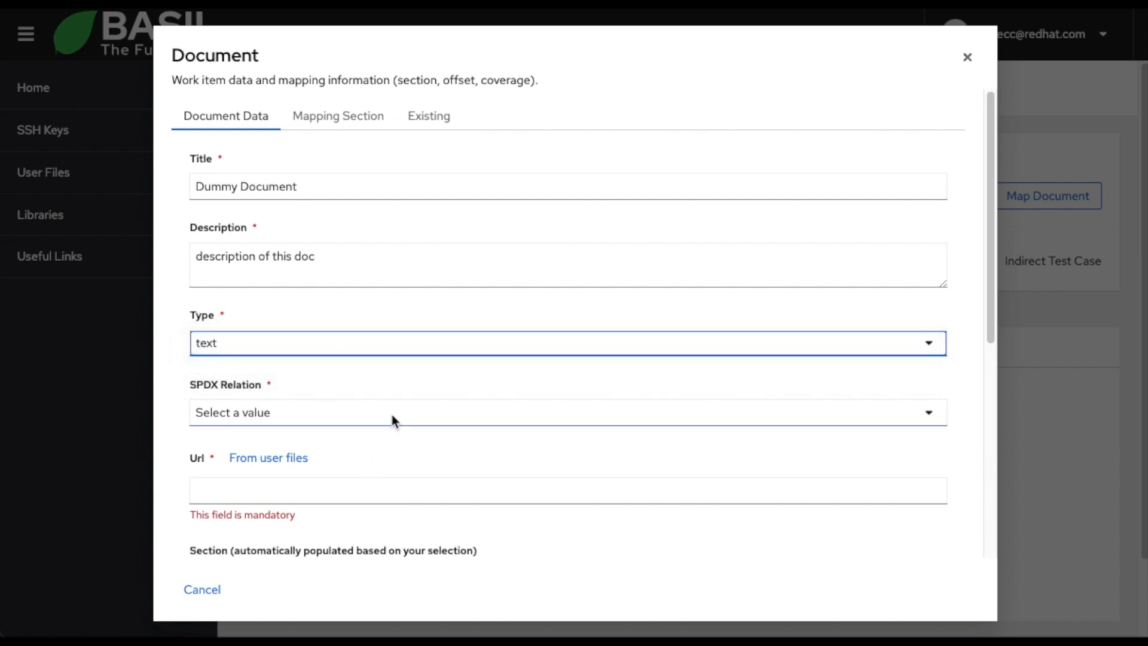
{"action": "scroll", "coordinate": [390, 418], "scroll_direction": "down", "scroll_amount": 2}
{"action": "left_click", "coordinate": [344, 315]}
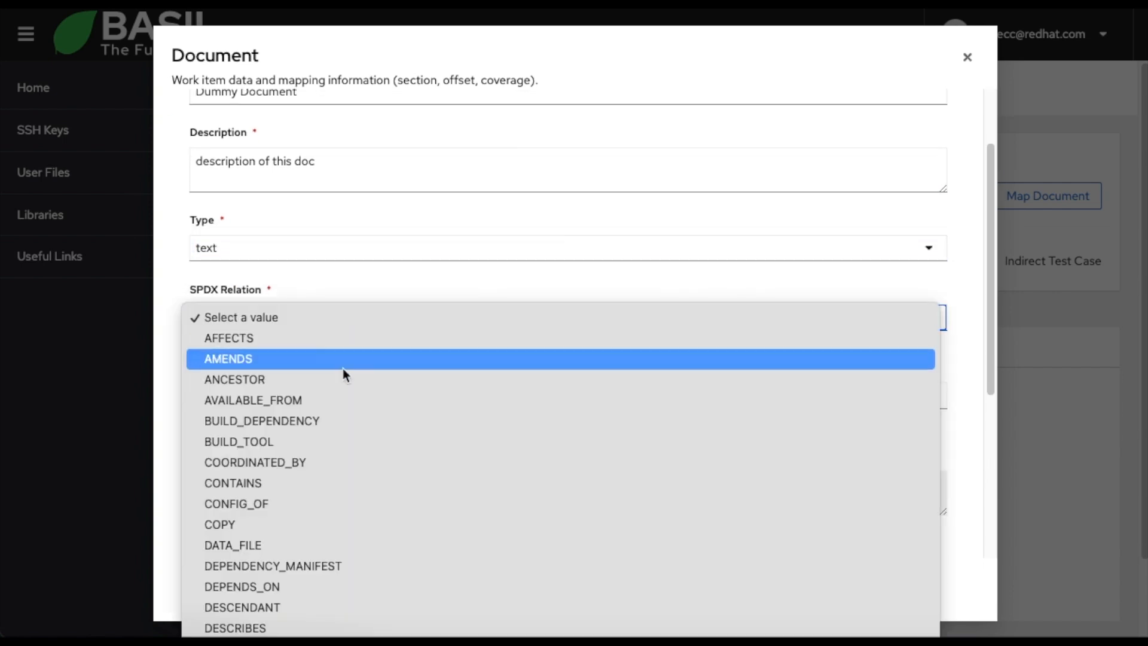
{"action": "scroll", "coordinate": [343, 370], "scroll_direction": "down", "scroll_amount": 8}
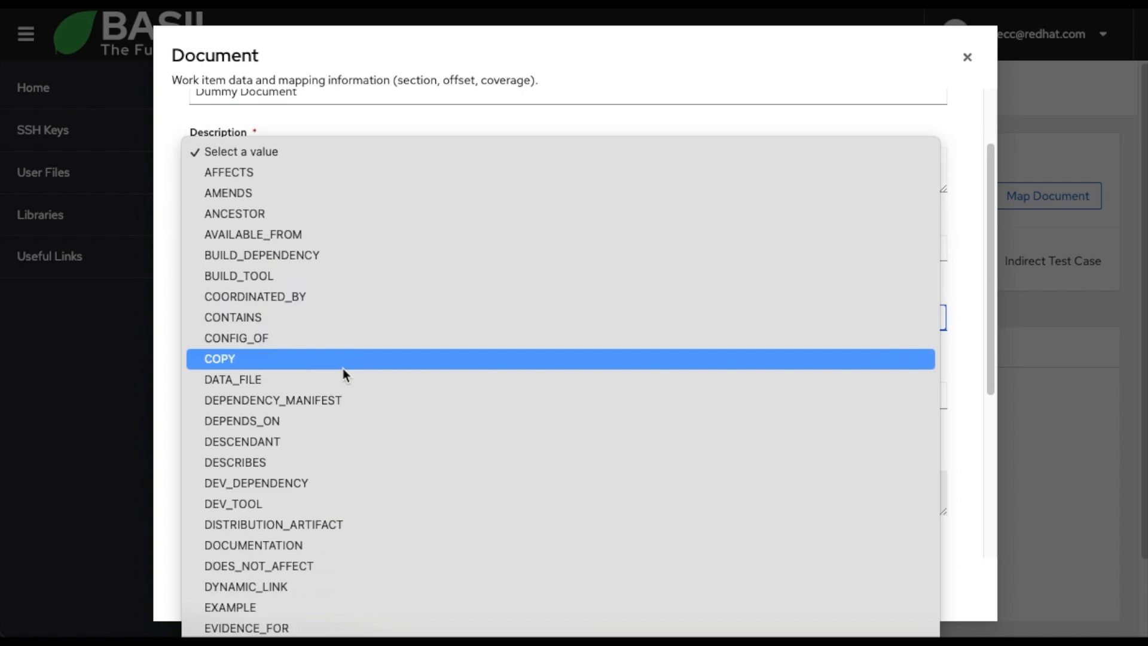
{"action": "left_click", "coordinate": [273, 463]}
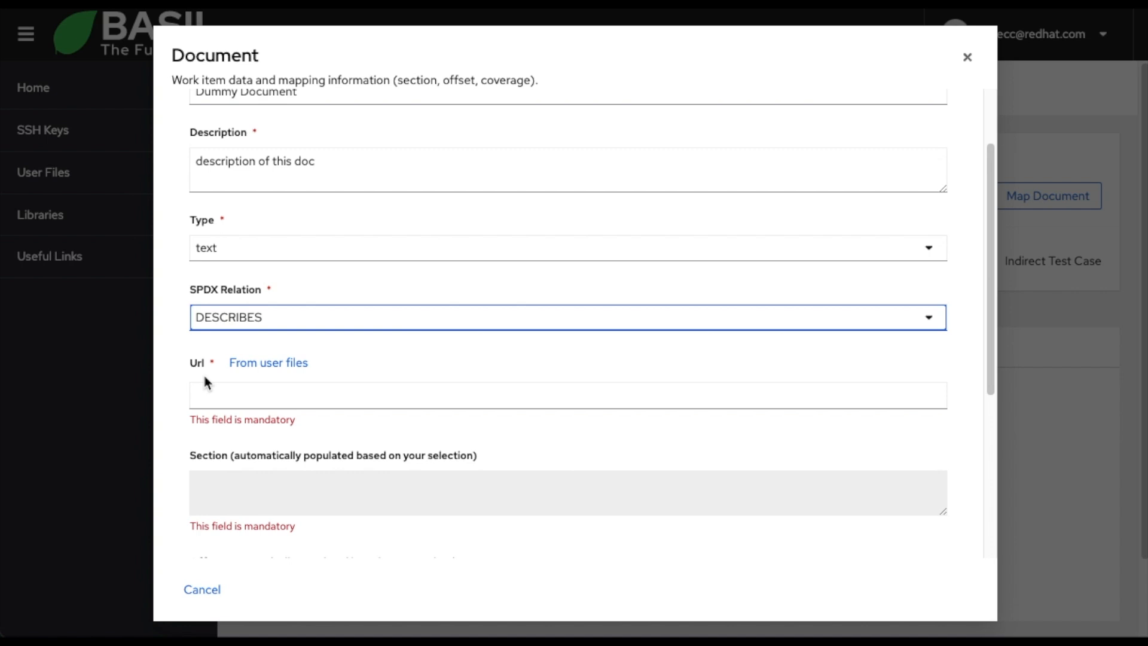
Step: Set the document's source to the user file 01_document.md
{"action": "left_click", "coordinate": [280, 363]}
{"action": "left_click", "coordinate": [302, 394]}
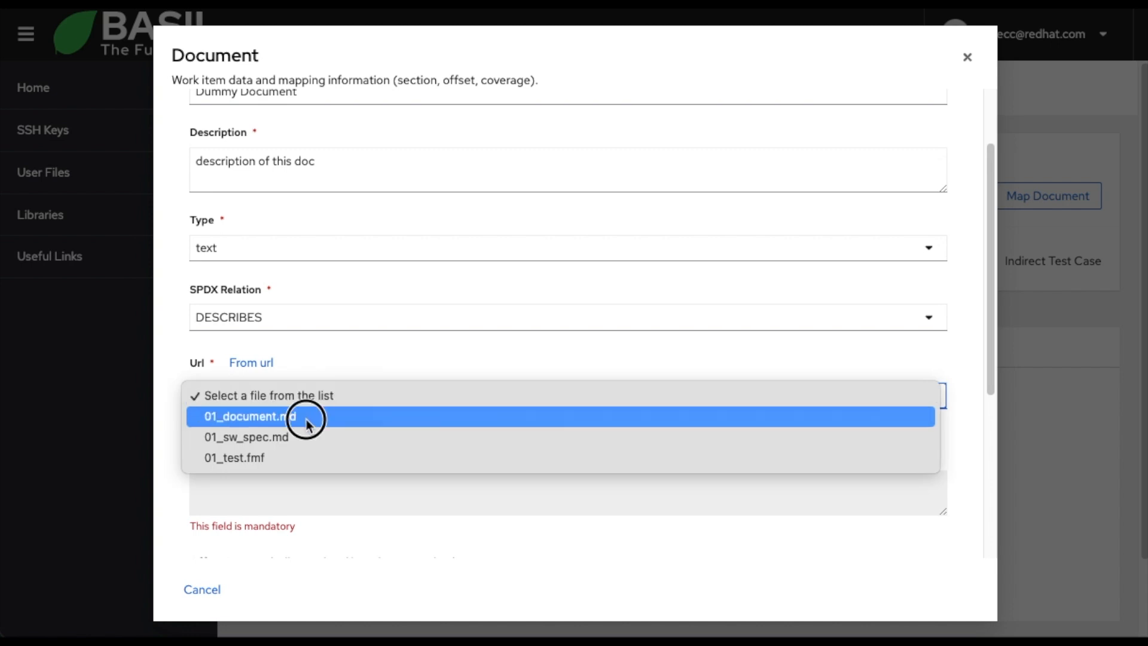
{"action": "left_click", "coordinate": [306, 417]}
Step: Select the "## Intro" heading and its "Introduction ..." line as the document section for the mapping
{"action": "scroll", "coordinate": [438, 416], "scroll_direction": "down", "scroll_amount": 3}
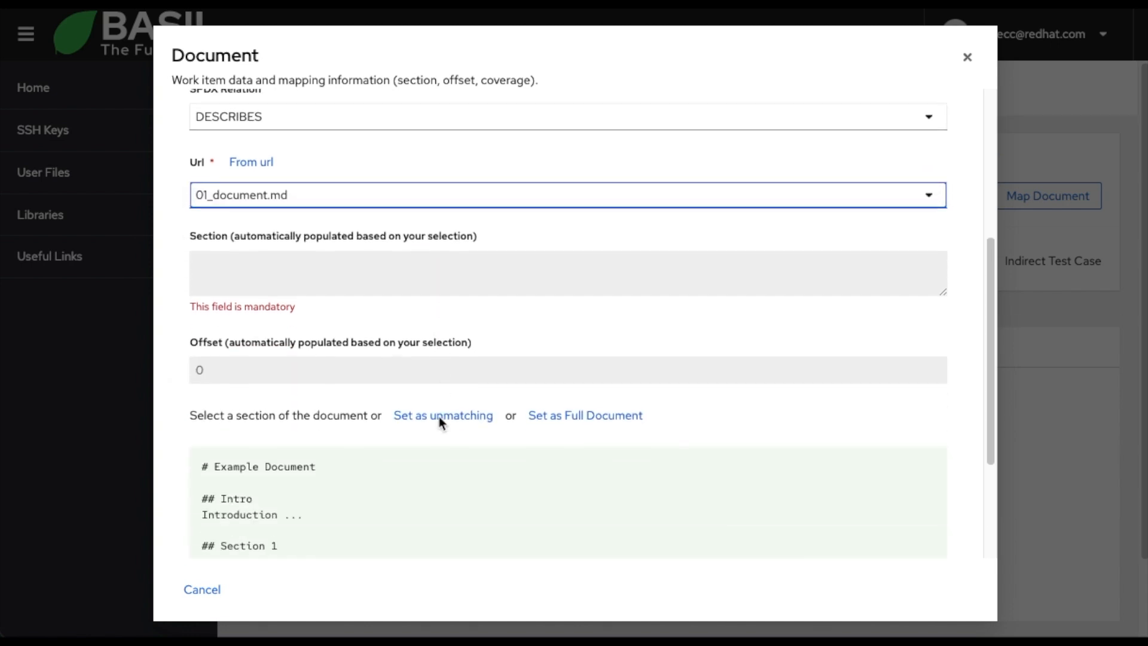
{"action": "scroll", "coordinate": [438, 418], "scroll_direction": "down", "scroll_amount": 2}
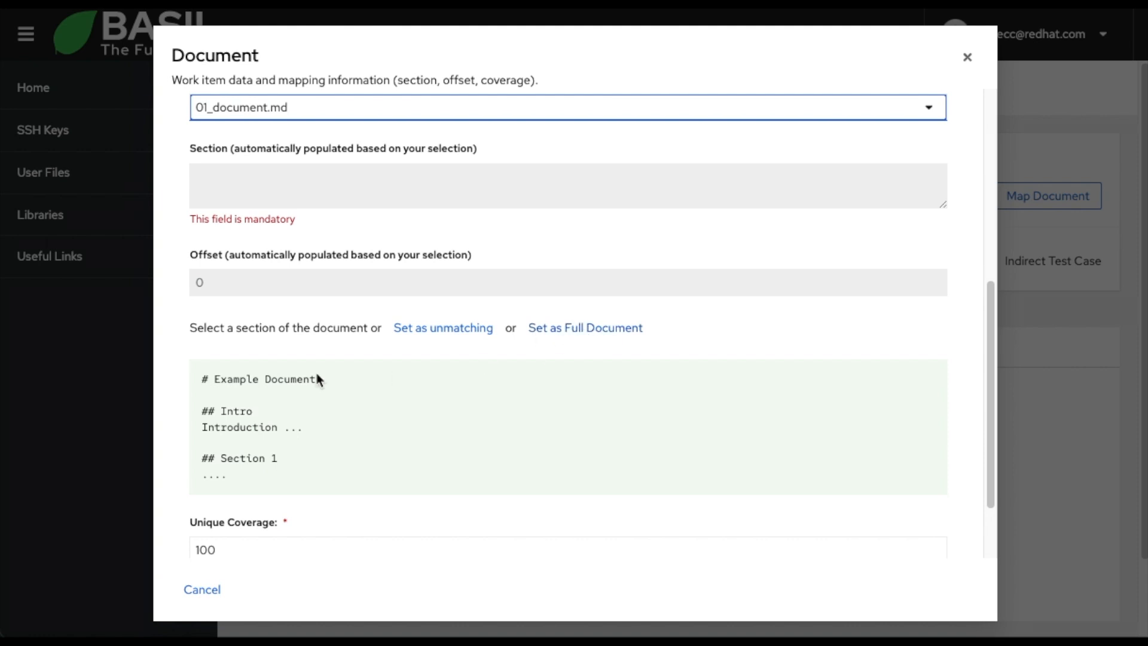
{"action": "left_click_drag", "start_coordinate": [202, 413], "coordinate": [305, 427]}
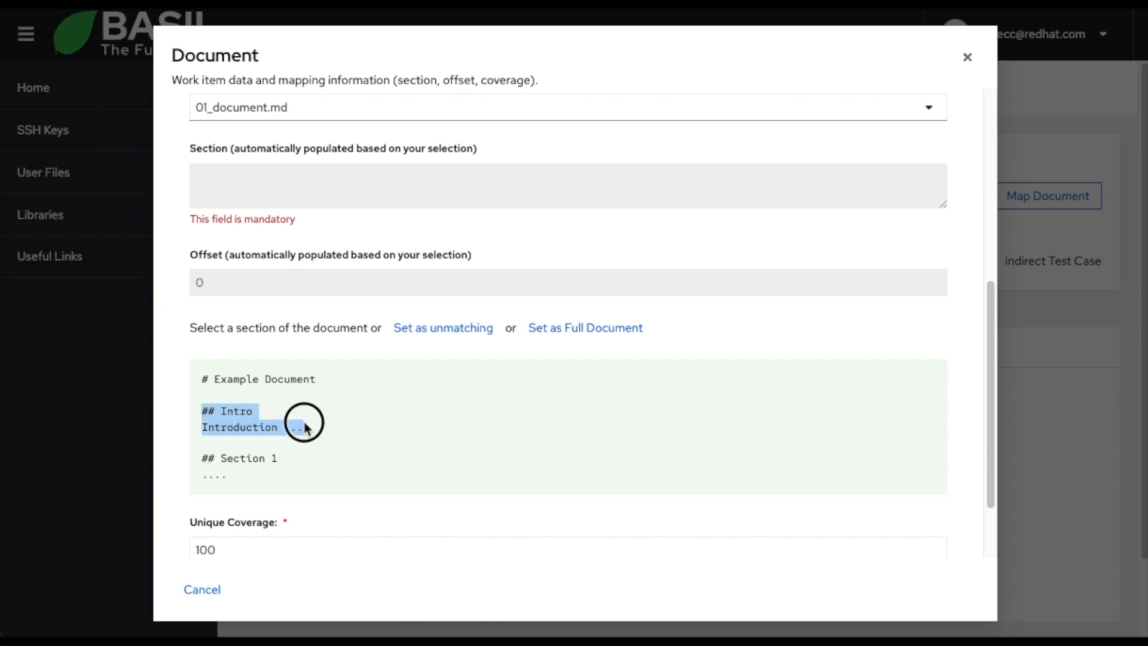
Step: Complete the selection of the "## Intro" heading with its "Introduction ..." line and submit the document mapping
{"action": "left_click_drag", "start_coordinate": [303, 427], "coordinate": [303, 426]}
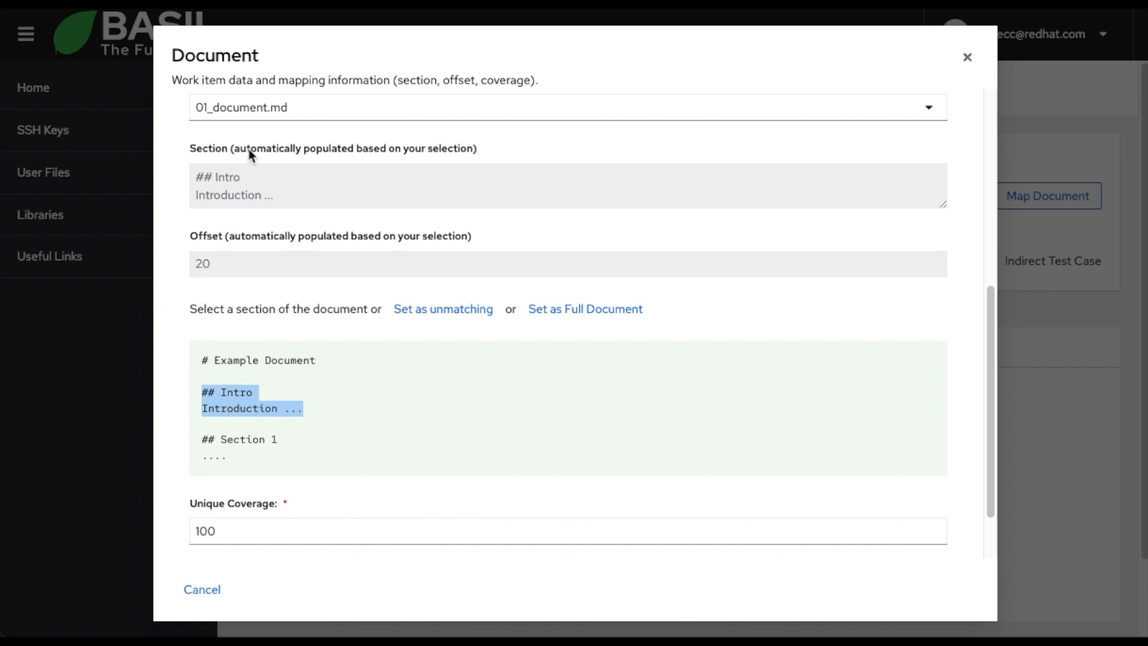
{"action": "scroll", "coordinate": [362, 456], "scroll_direction": "down", "scroll_amount": 1}
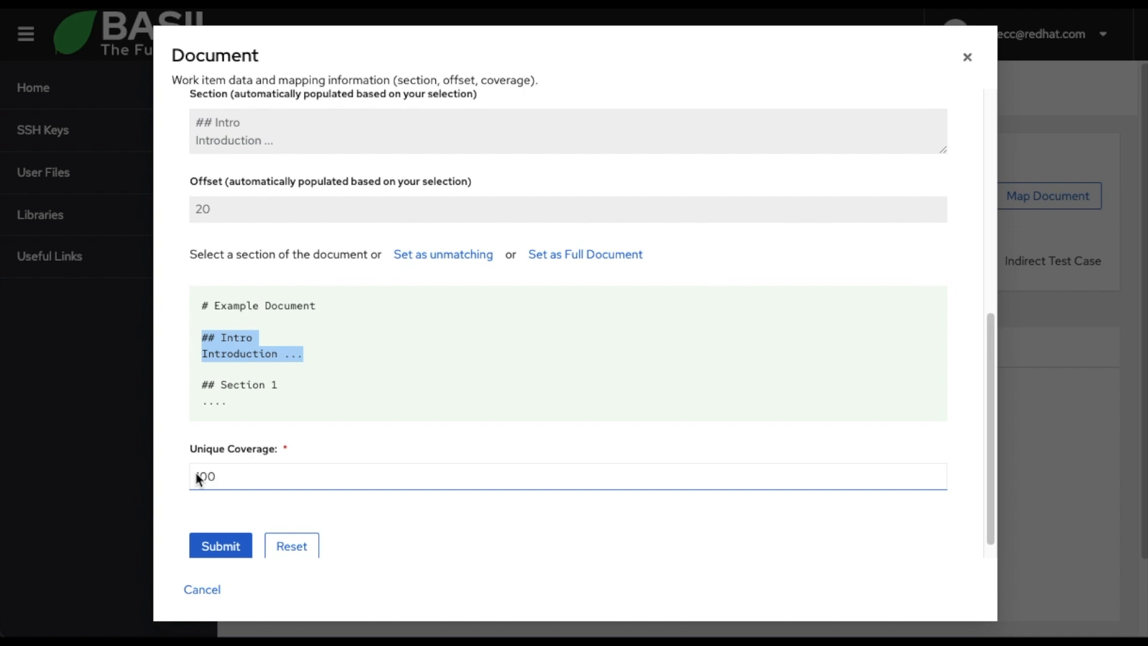
{"action": "left_click", "coordinate": [224, 549]}
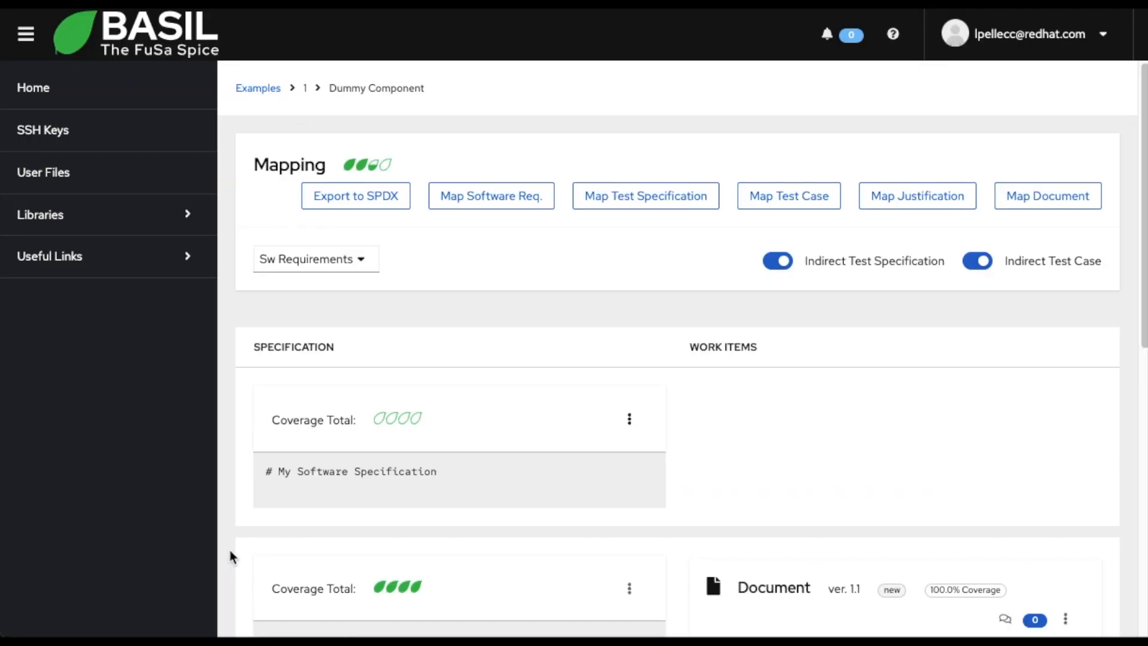
Step: Compare the specification's "## First section" text with the document section shown in the mapped Dummy Document
{"action": "scroll", "coordinate": [717, 435], "scroll_direction": "down", "scroll_amount": 3}
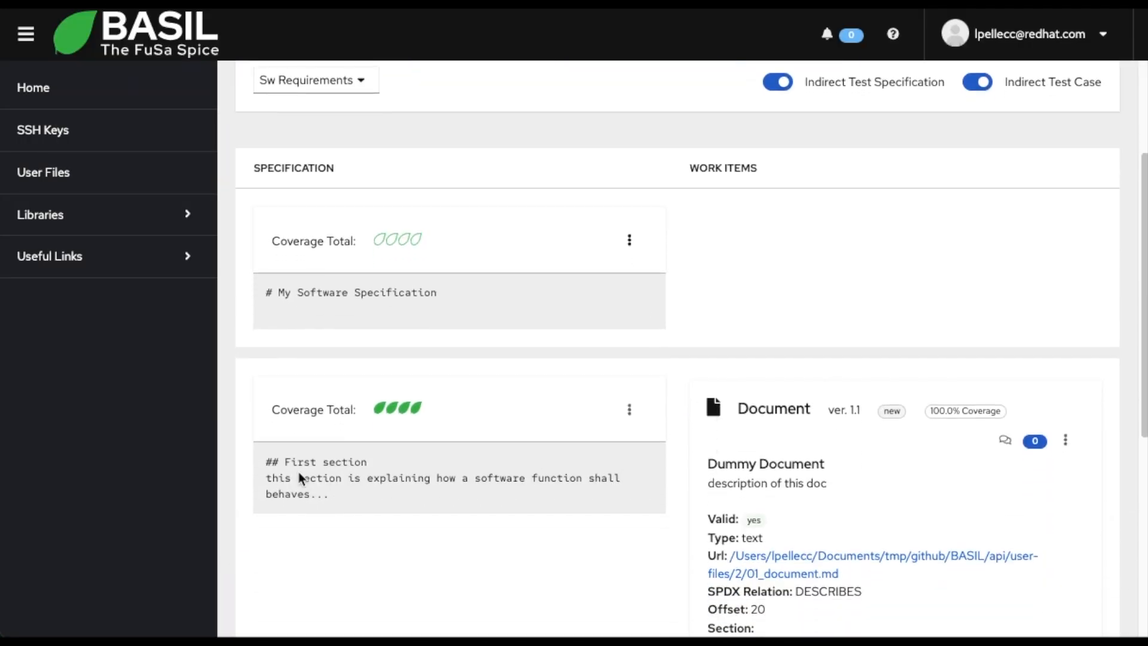
{"action": "scroll", "coordinate": [299, 462], "scroll_direction": "down", "scroll_amount": 2}
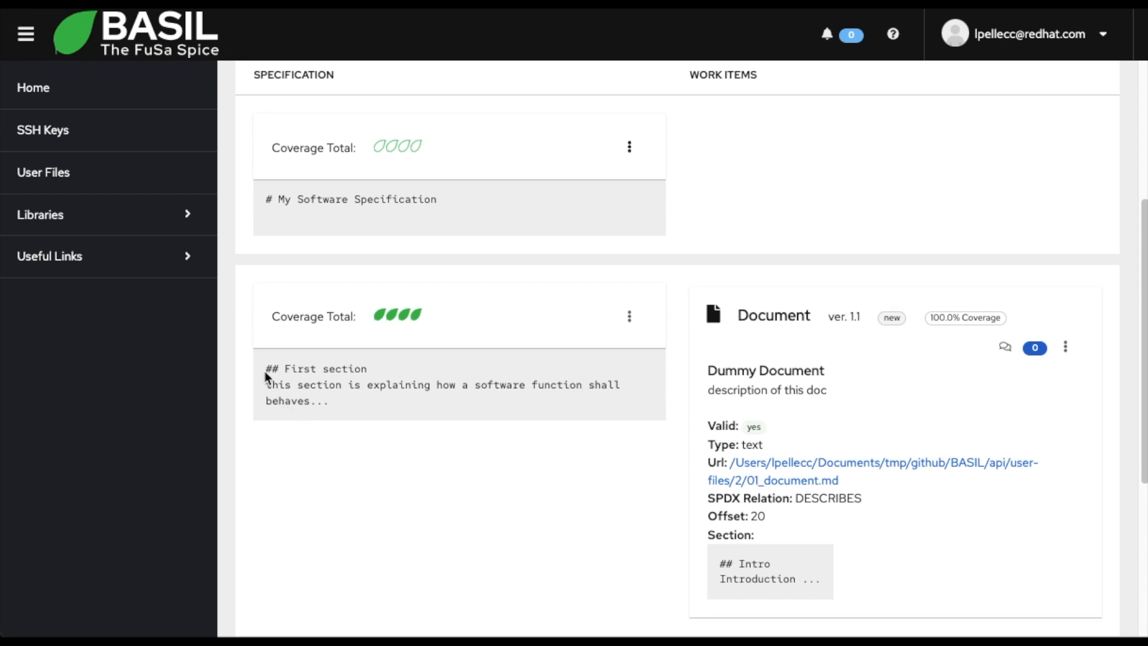
{"action": "left_click_drag", "start_coordinate": [263, 362], "coordinate": [339, 396]}
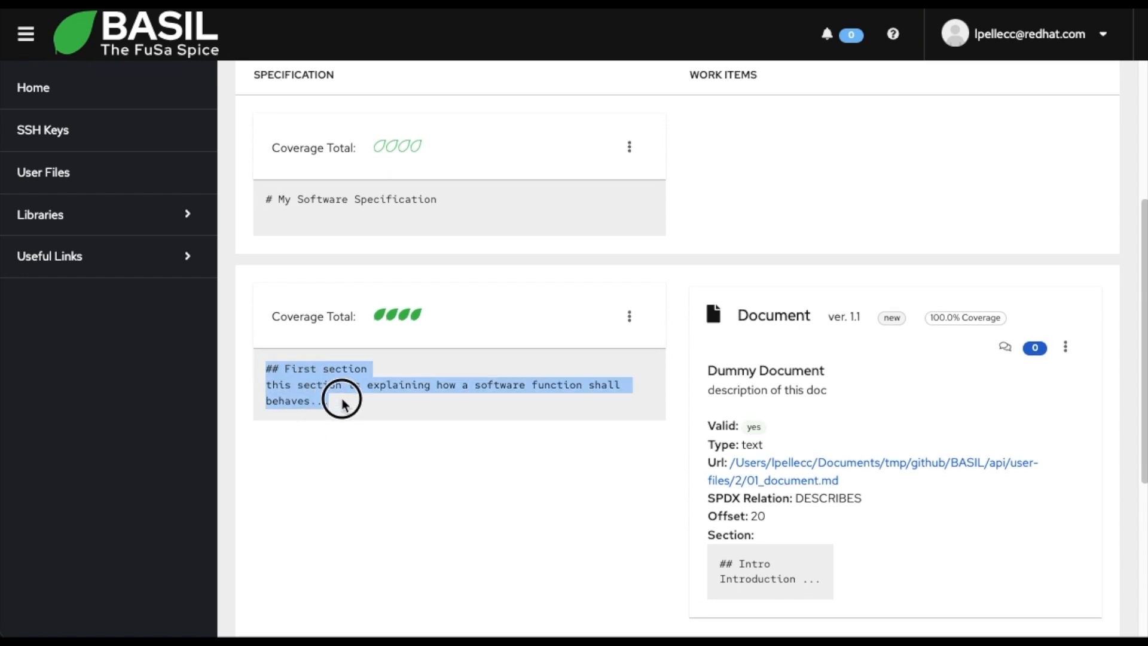
{"action": "left_click_drag", "start_coordinate": [719, 562], "coordinate": [830, 586]}
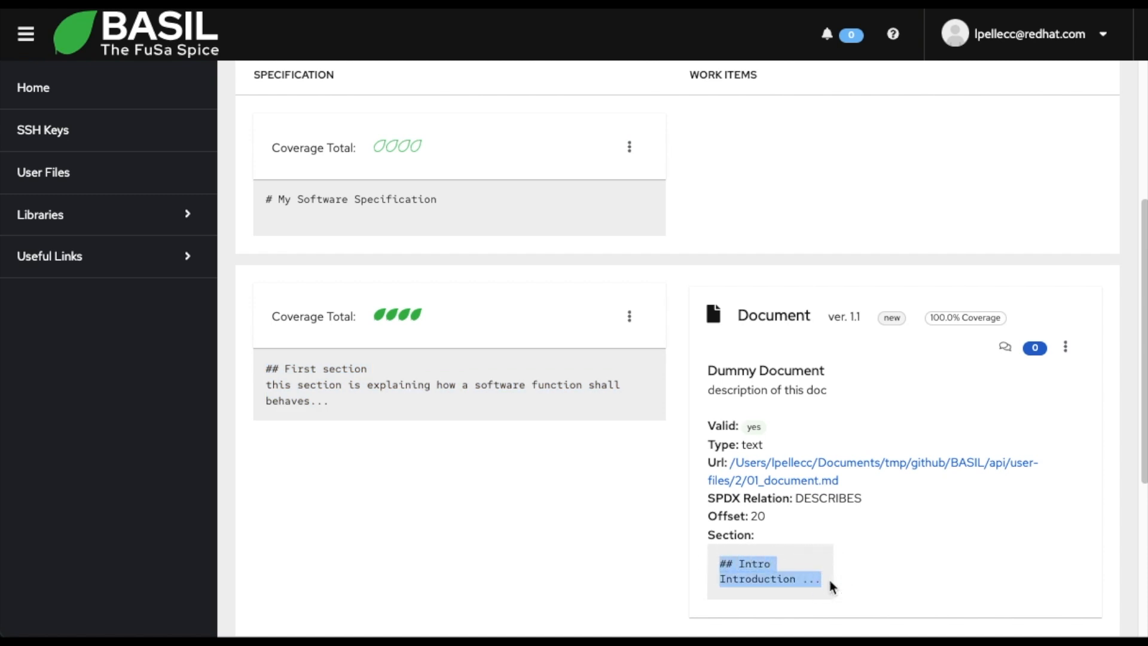
{"action": "left_click", "coordinate": [883, 579]}
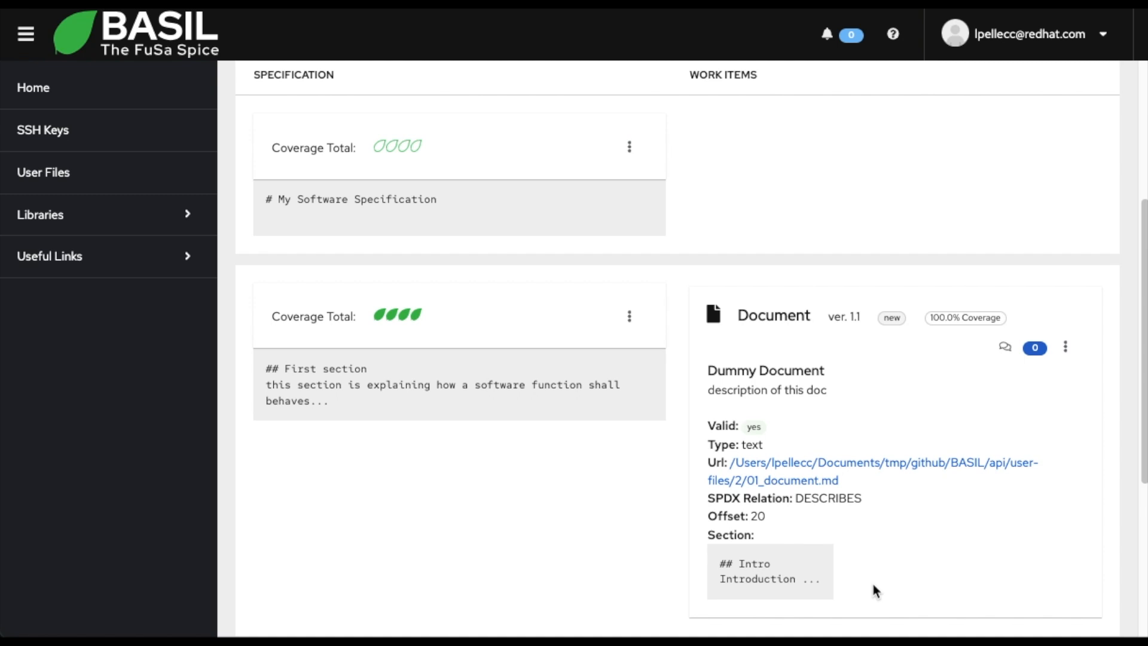
{"action": "scroll", "coordinate": [894, 553], "scroll_direction": "down", "scroll_amount": 1}
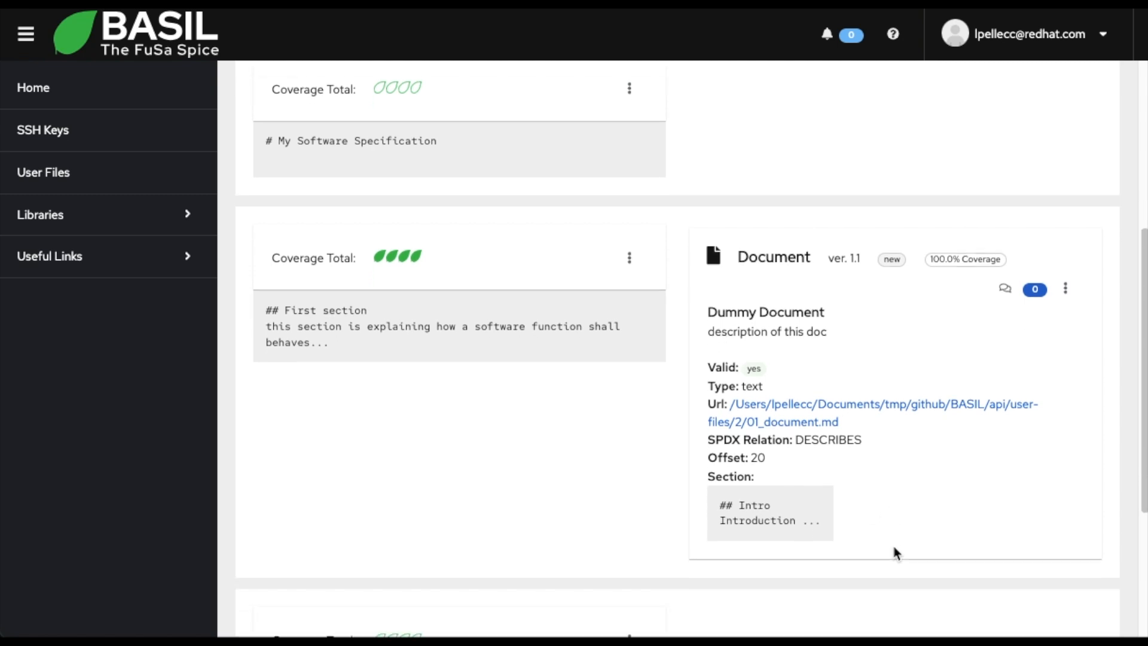
Step: Edit Dummy Document to set its section as unmatching, submit it, and check its validity flag
{"action": "left_click", "coordinate": [1066, 290]}
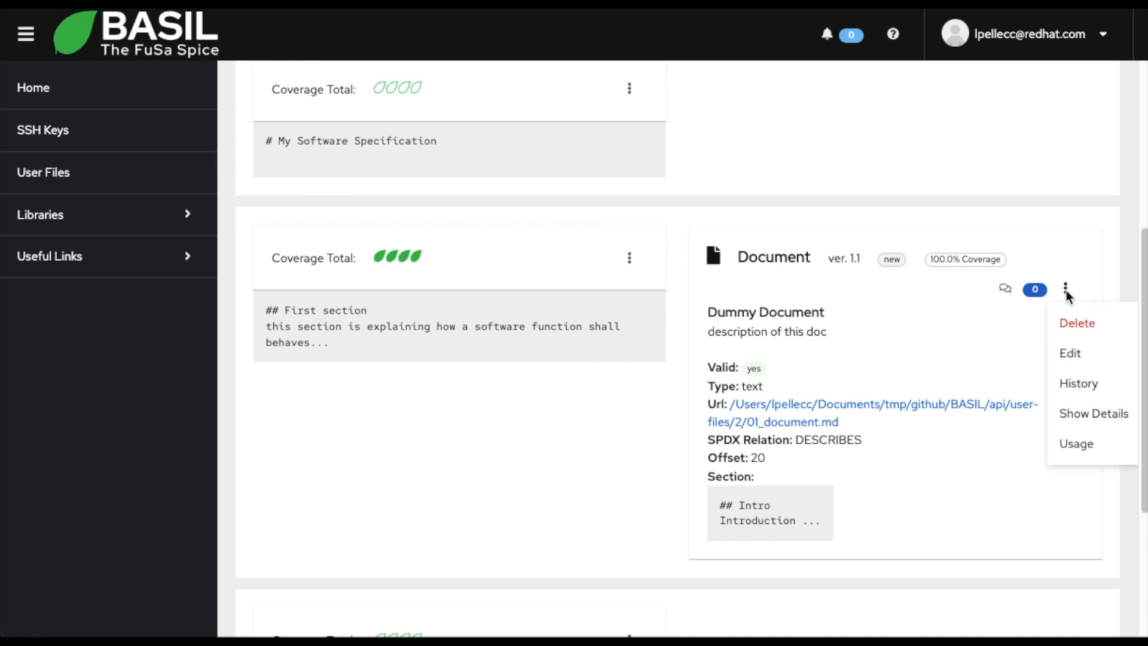
{"action": "left_click", "coordinate": [1070, 353]}
{"action": "scroll", "coordinate": [364, 387], "scroll_direction": "down", "scroll_amount": 3}
{"action": "scroll", "coordinate": [364, 387], "scroll_direction": "down", "scroll_amount": 5}
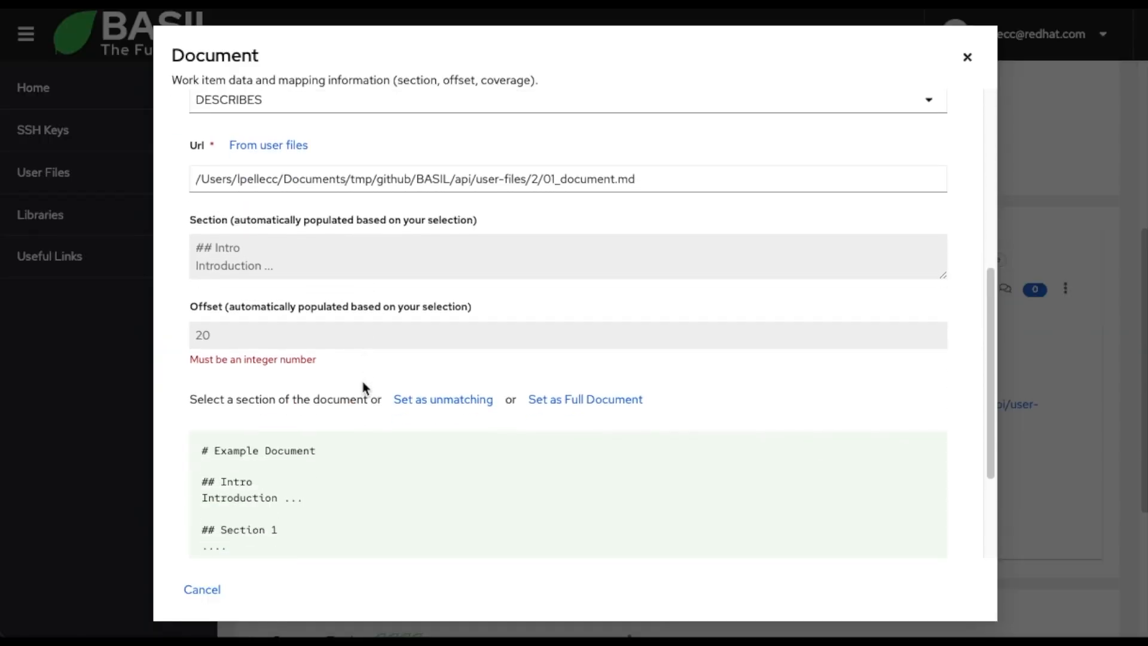
{"action": "left_click", "coordinate": [445, 357]}
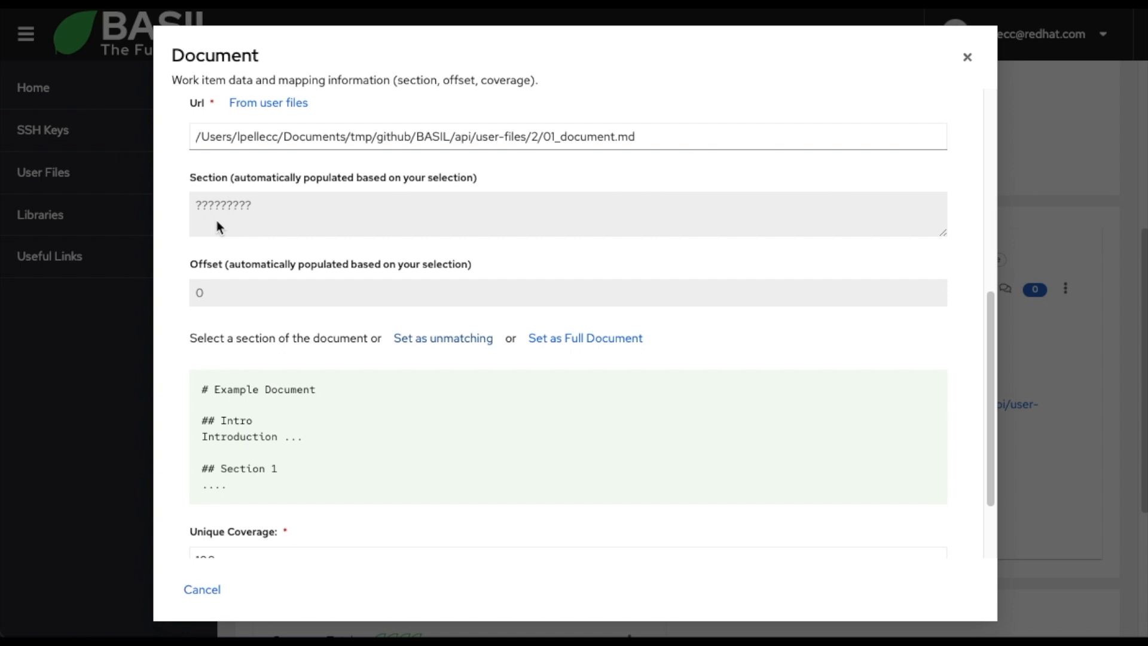
{"action": "scroll", "coordinate": [318, 323], "scroll_direction": "down", "scroll_amount": 2}
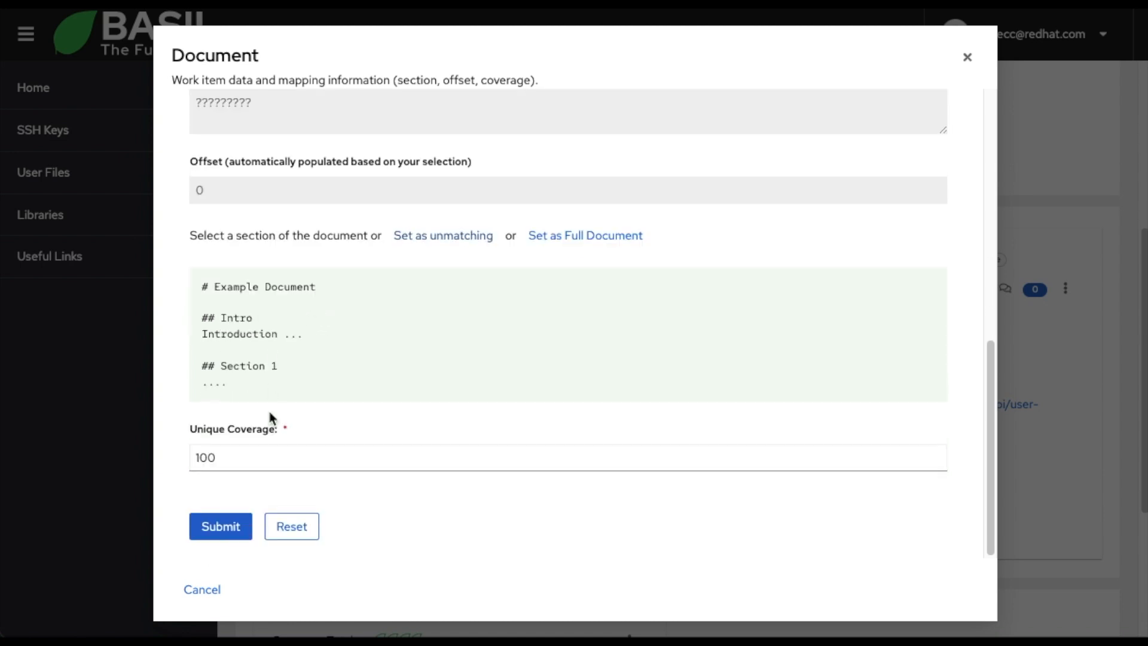
{"action": "left_click", "coordinate": [226, 524]}
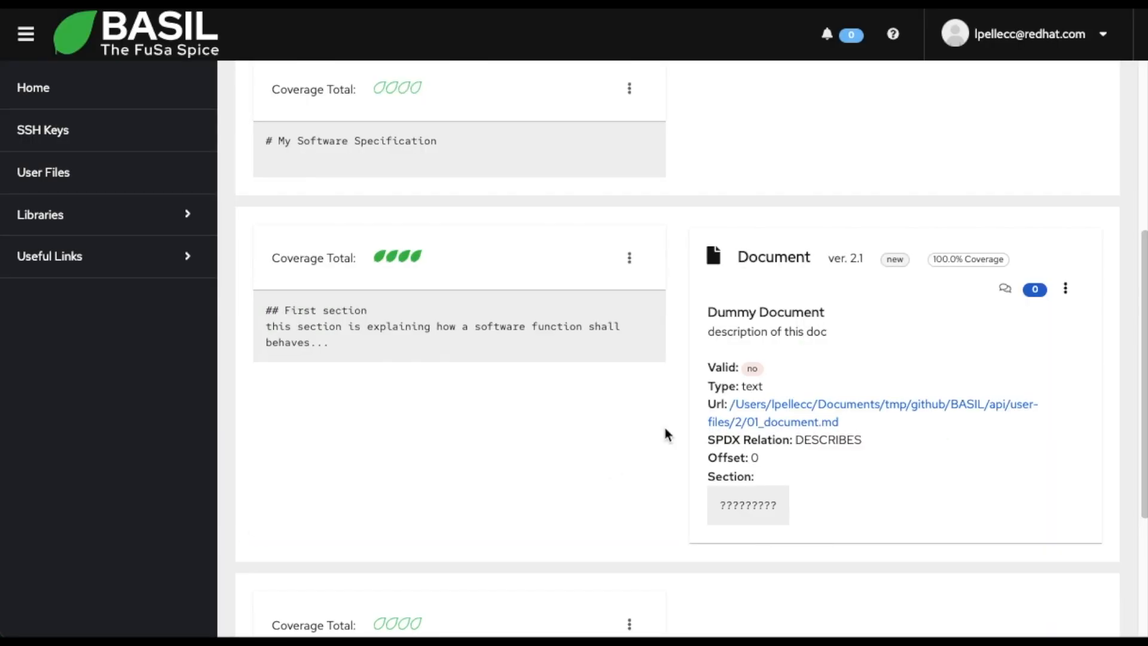
{"action": "double_click", "coordinate": [752, 368]}
{"action": "left_click", "coordinate": [787, 387]}
Step: Edit Dummy Document, try the full document as its section, and submit with "## Intro" and its "Introduction ..." line instead
{"action": "left_click", "coordinate": [1065, 288]}
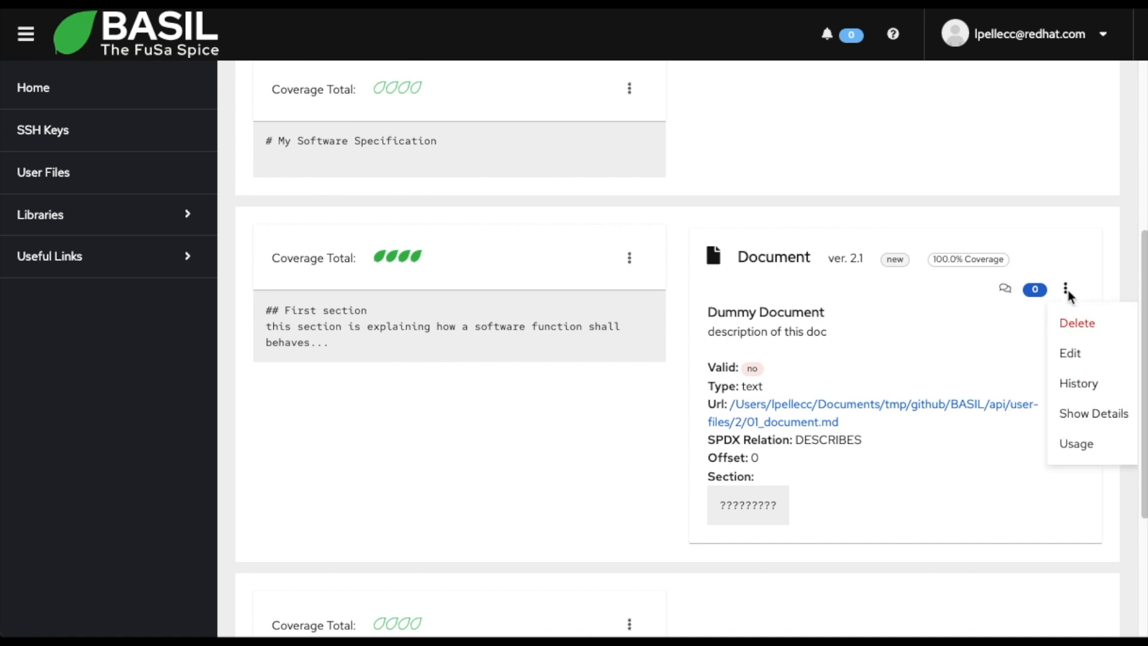
{"action": "left_click", "coordinate": [1072, 354]}
{"action": "scroll", "coordinate": [472, 362], "scroll_direction": "down", "scroll_amount": 5}
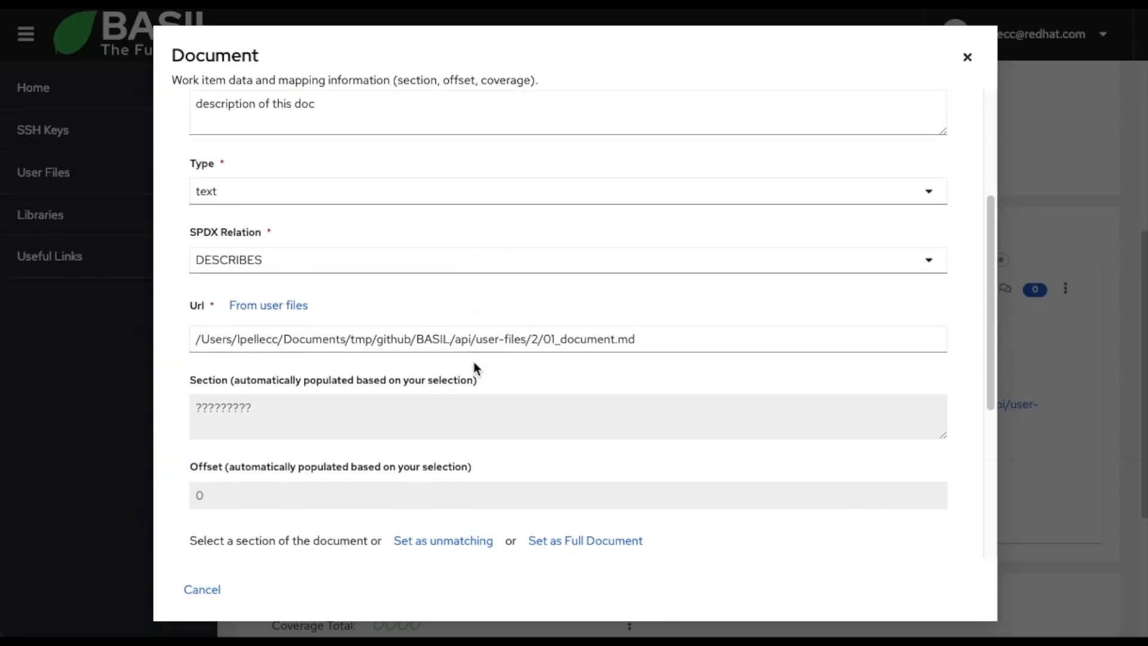
{"action": "left_click", "coordinate": [565, 466]}
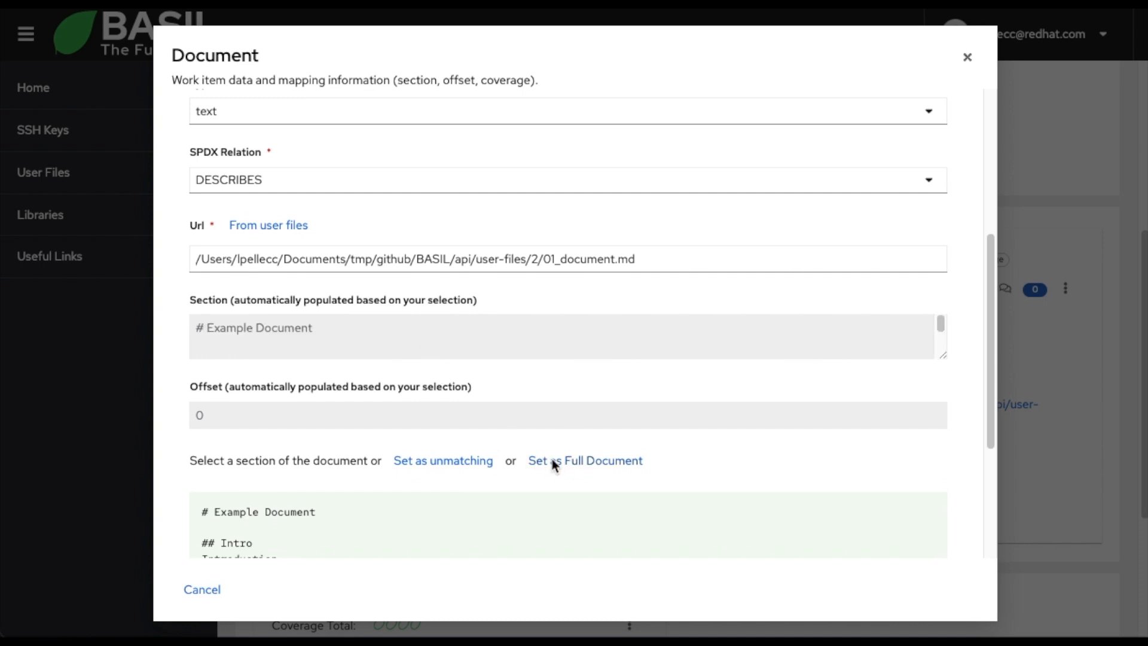
{"action": "scroll", "coordinate": [333, 422], "scroll_direction": "down", "scroll_amount": 3}
{"action": "left_click_drag", "start_coordinate": [204, 414], "coordinate": [325, 432]}
{"action": "scroll", "coordinate": [277, 469], "scroll_direction": "down", "scroll_amount": 2}
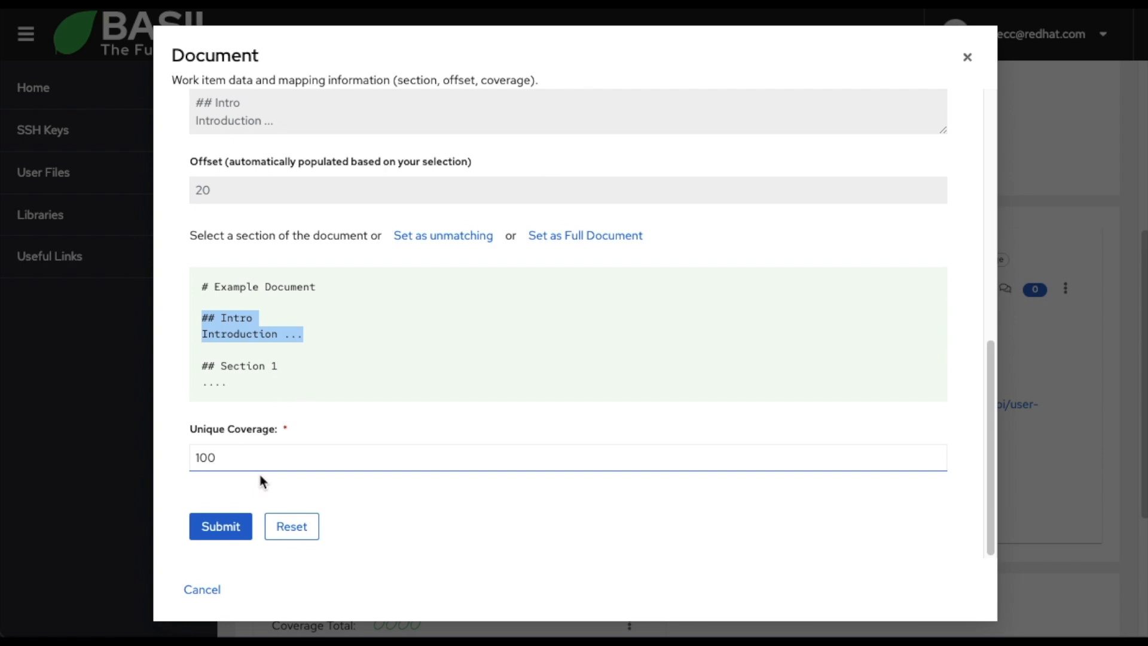
{"action": "left_click", "coordinate": [221, 525]}
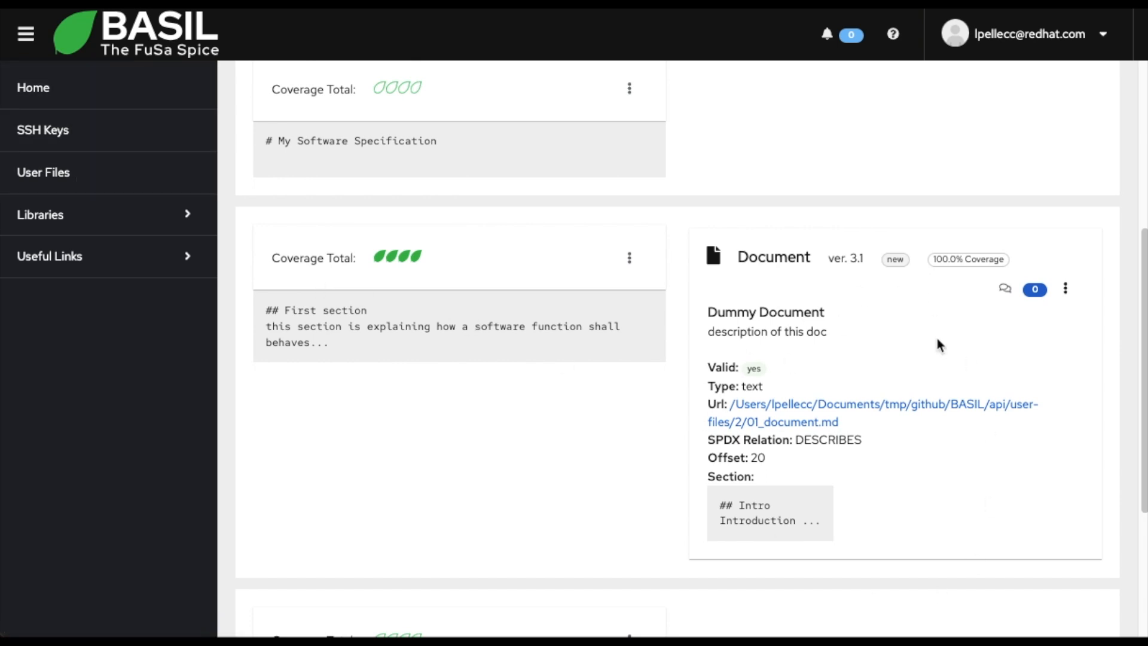
Step: Assign a new test case to the "## First section" snippet, titled "Dummy Test Case" with the description "desc"
{"action": "left_click", "coordinate": [629, 259]}
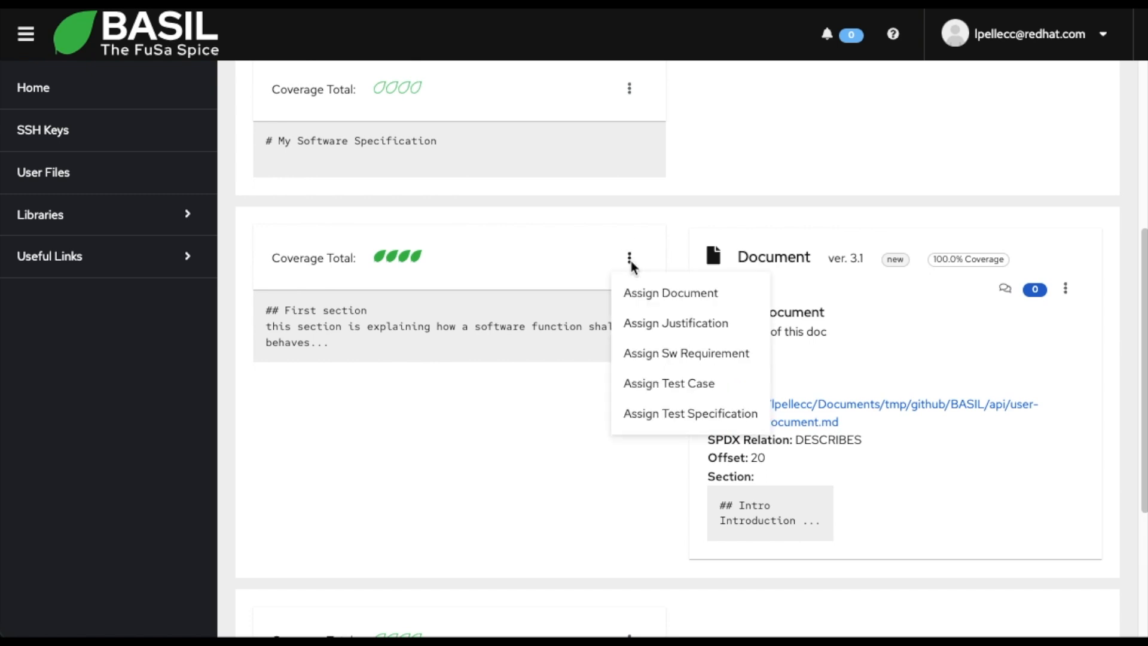
{"action": "left_click", "coordinate": [651, 385]}
{"action": "left_click", "coordinate": [375, 190]}
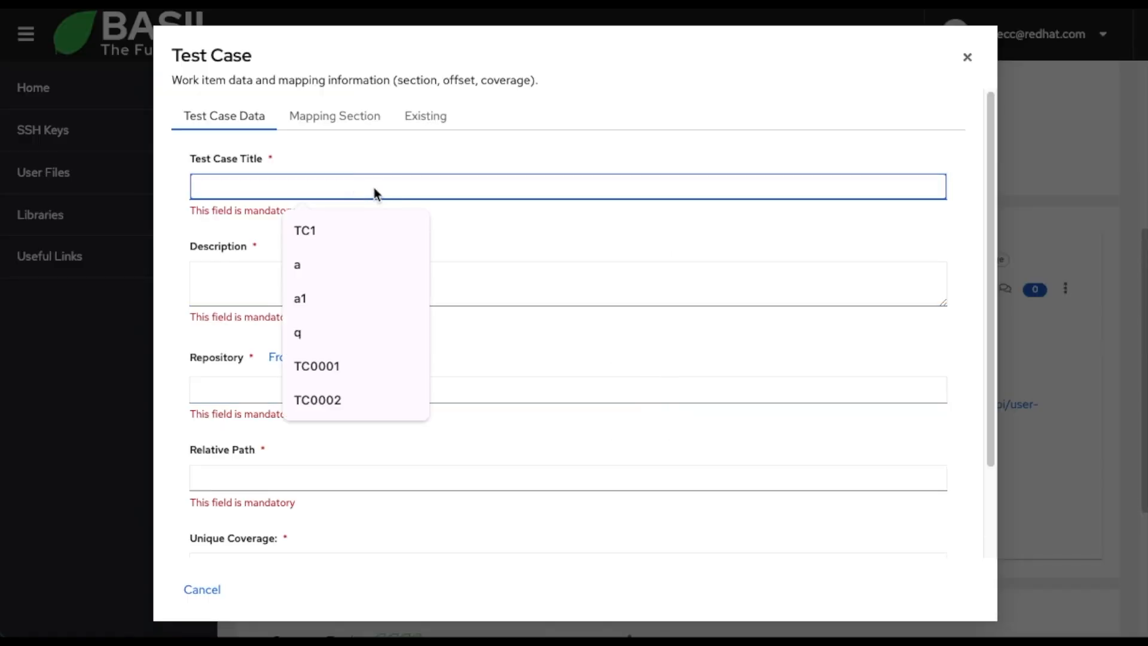
{"action": "type", "text": "Dummy Test Case"}
{"action": "left_click", "coordinate": [333, 268]}
{"action": "type", "text": "desc"}
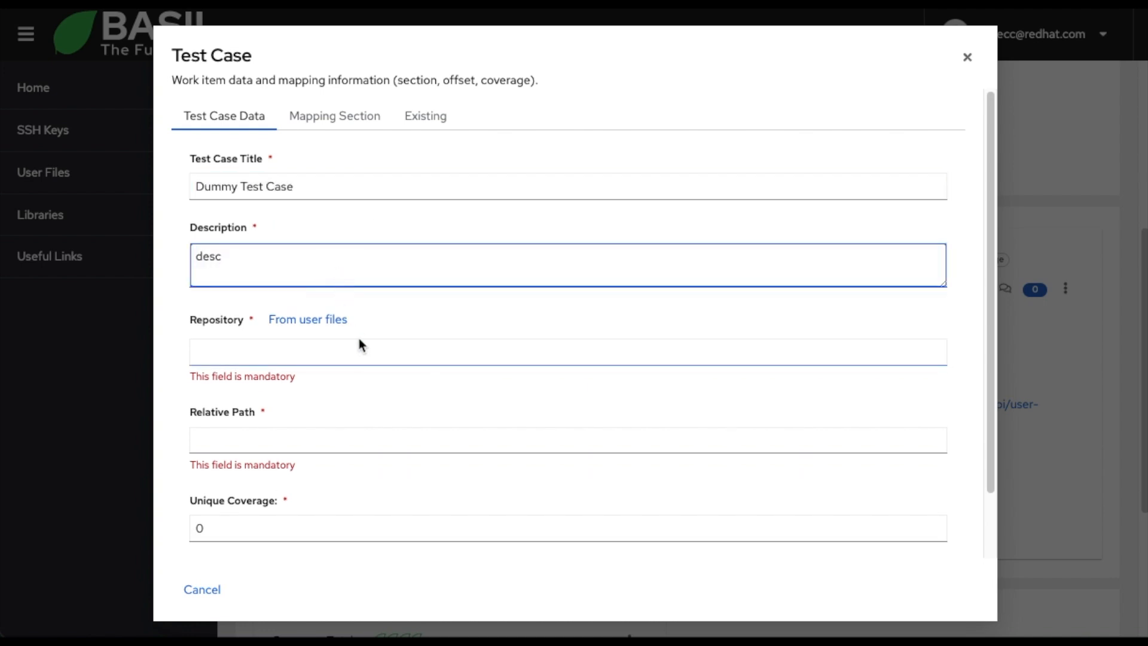
{"action": "left_click", "coordinate": [388, 334]}
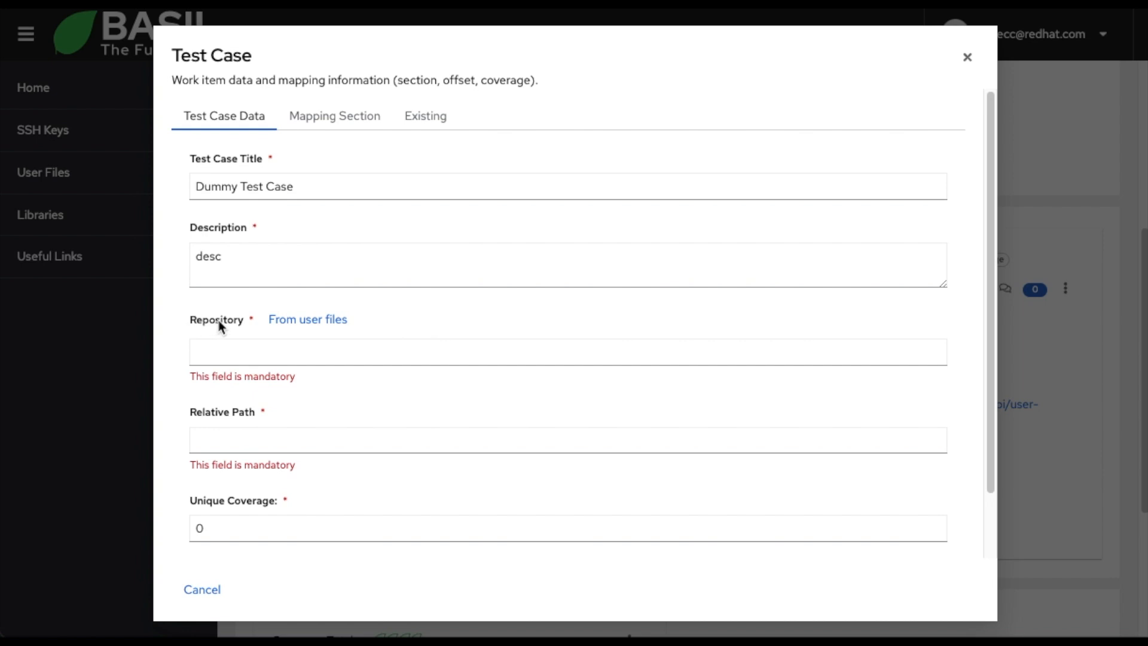
Step: Set the test case's source to the user file 01_test.fmf, set its unique coverage to 50, and submit it
{"action": "left_click", "coordinate": [297, 323]}
{"action": "left_click", "coordinate": [305, 361]}
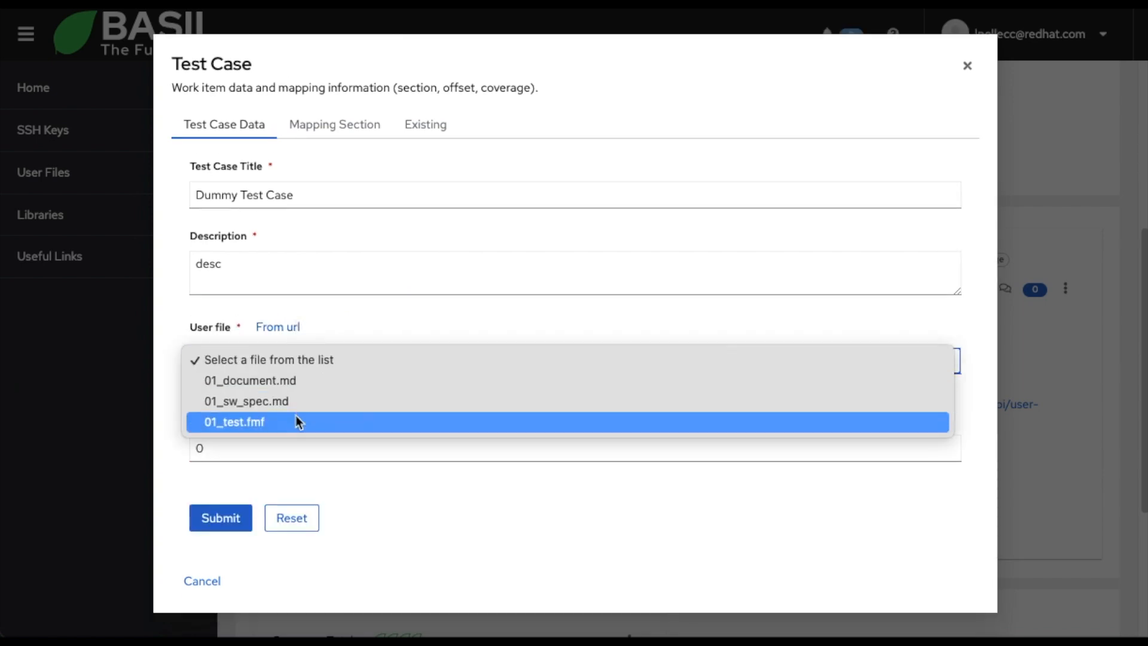
{"action": "left_click", "coordinate": [263, 424]}
{"action": "left_click", "coordinate": [255, 444]}
{"action": "type", "text": "50"}
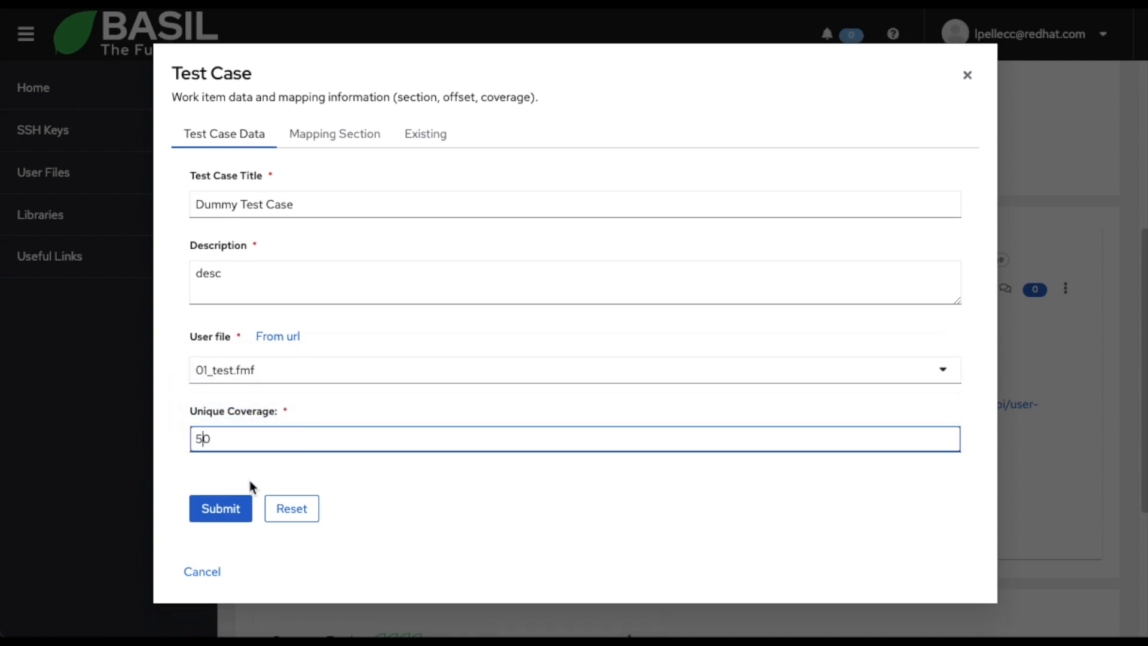
{"action": "left_click", "coordinate": [221, 509]}
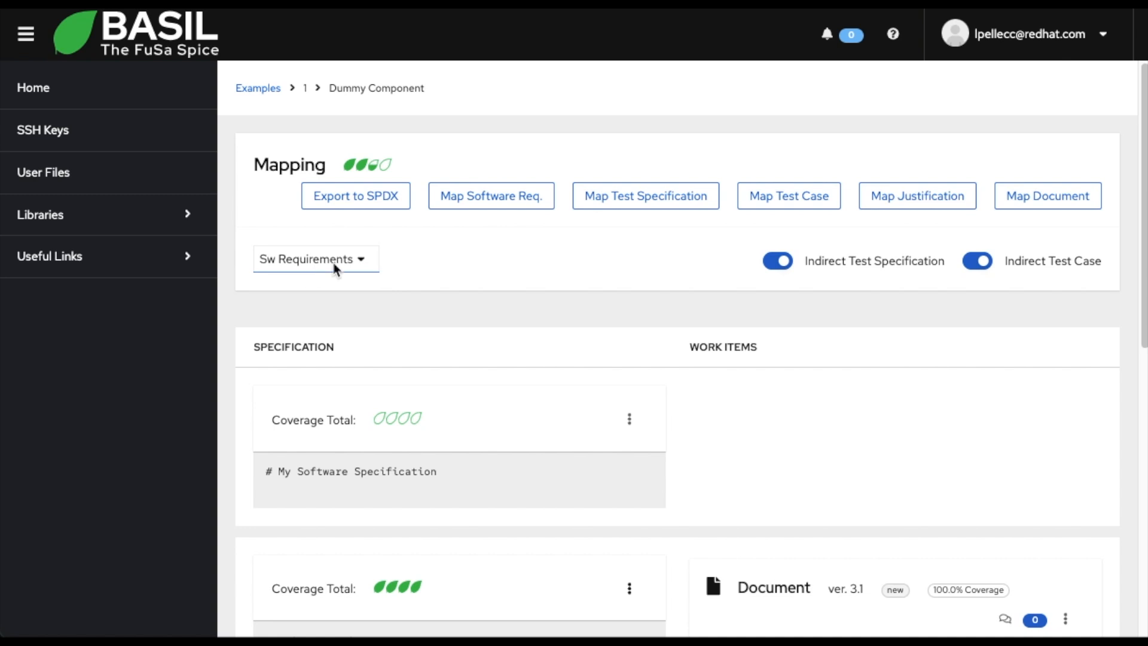
Step: Change Dummy Component's default view to Test Cases in the Examples library and submit the change
{"action": "left_click", "coordinate": [260, 91]}
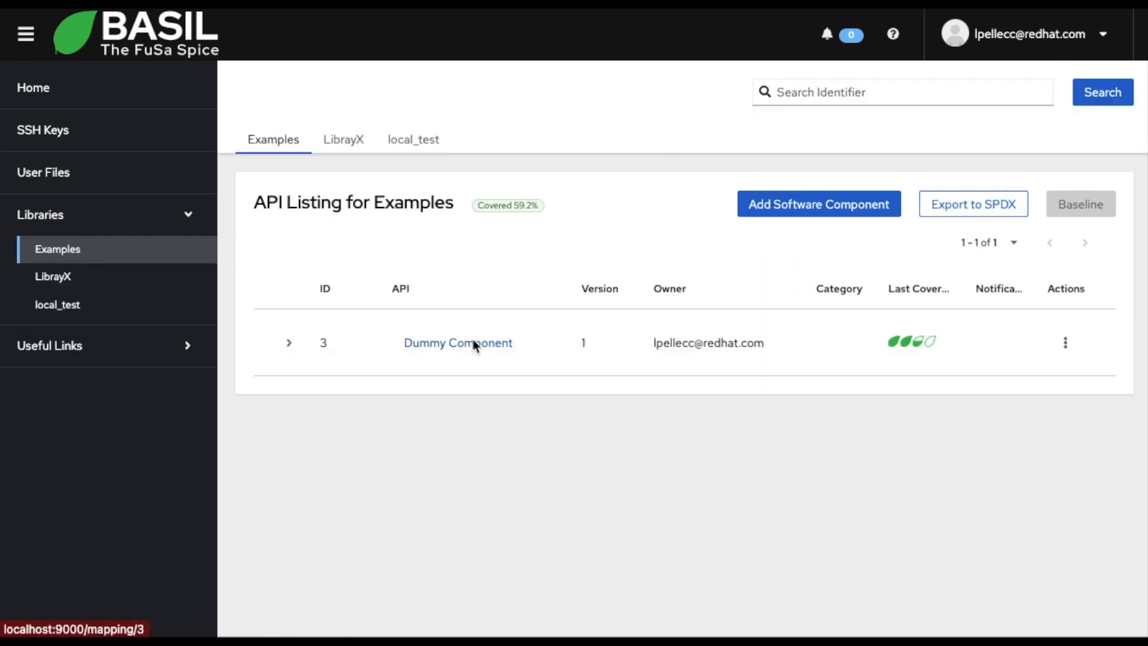
{"action": "left_click", "coordinate": [290, 342]}
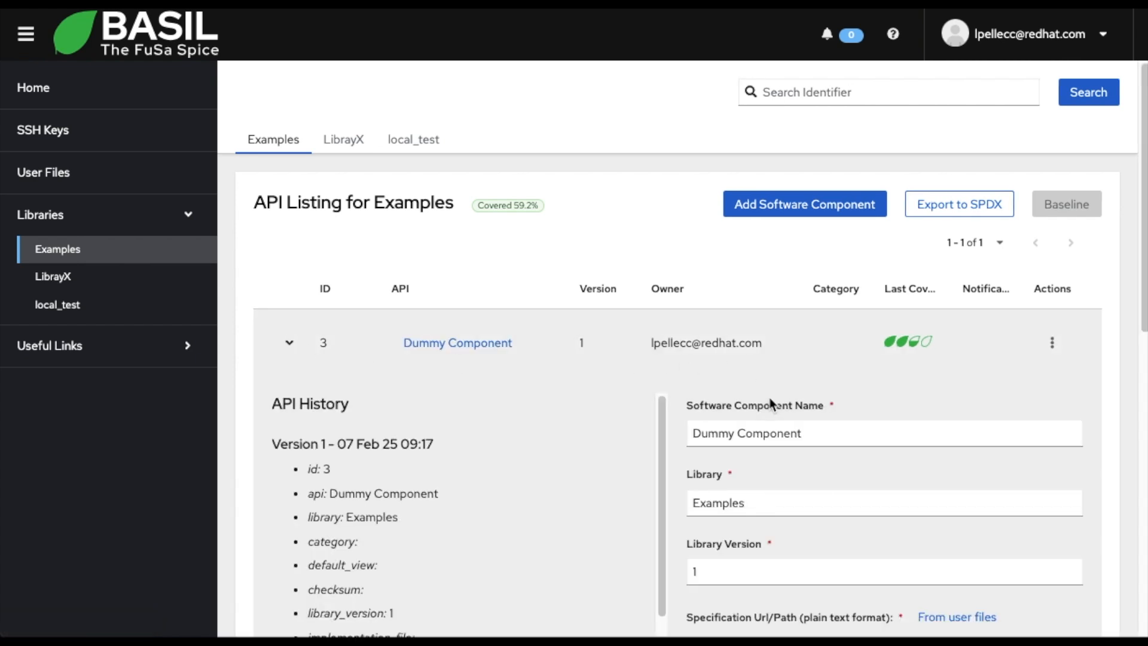
{"action": "scroll", "coordinate": [846, 376], "scroll_direction": "down", "scroll_amount": 10}
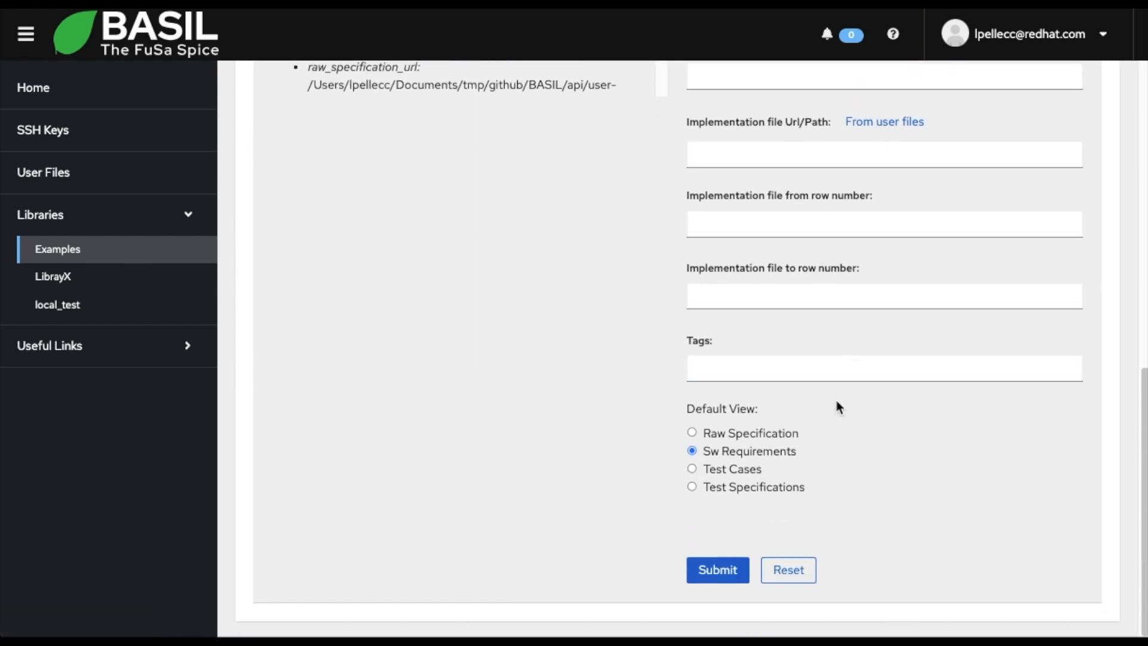
{"action": "left_click", "coordinate": [745, 472]}
{"action": "left_click", "coordinate": [724, 574]}
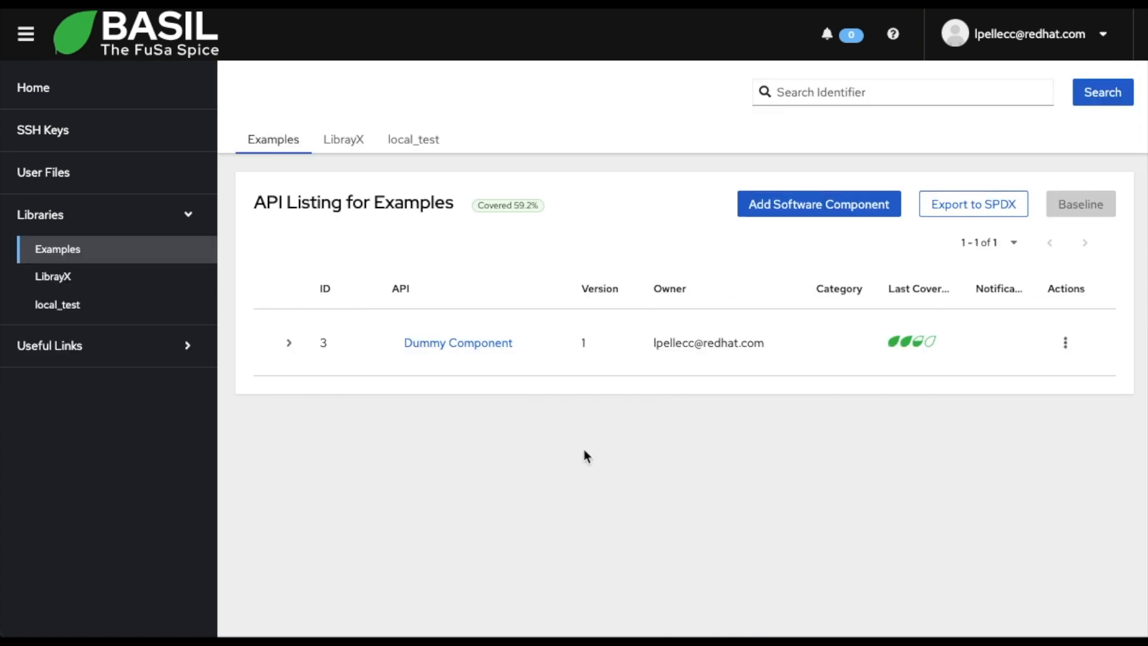
Step: Open Dummy Component's mapping and examine its selected view and the work items mapped to the first section
{"action": "left_click", "coordinate": [448, 347]}
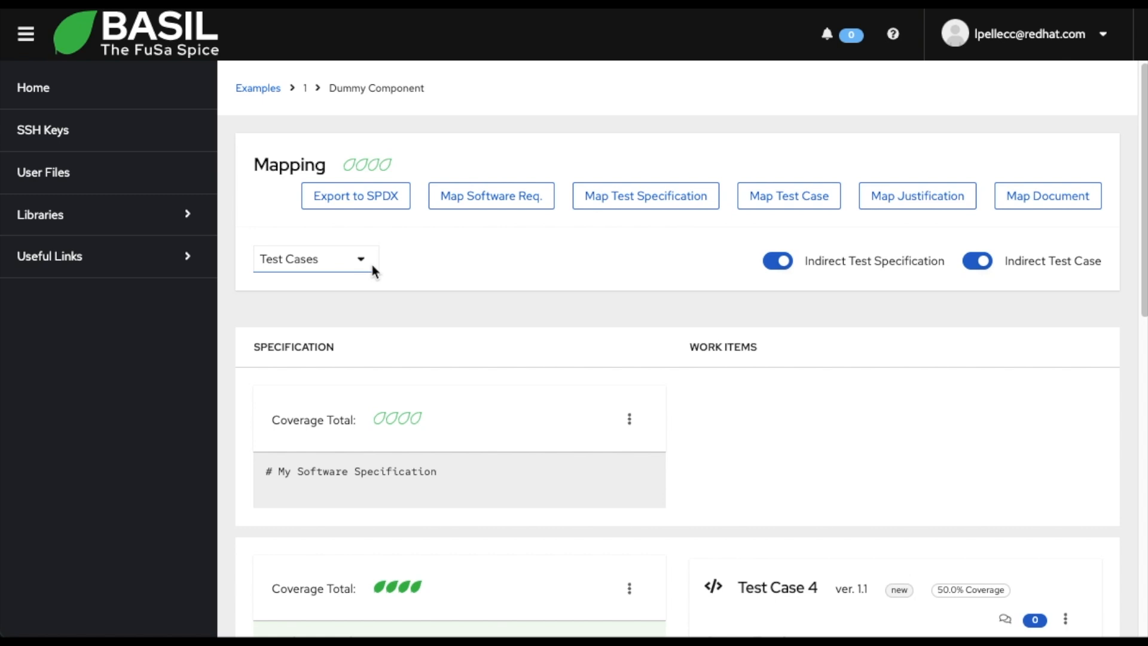
{"action": "scroll", "coordinate": [610, 299], "scroll_direction": "down", "scroll_amount": 4}
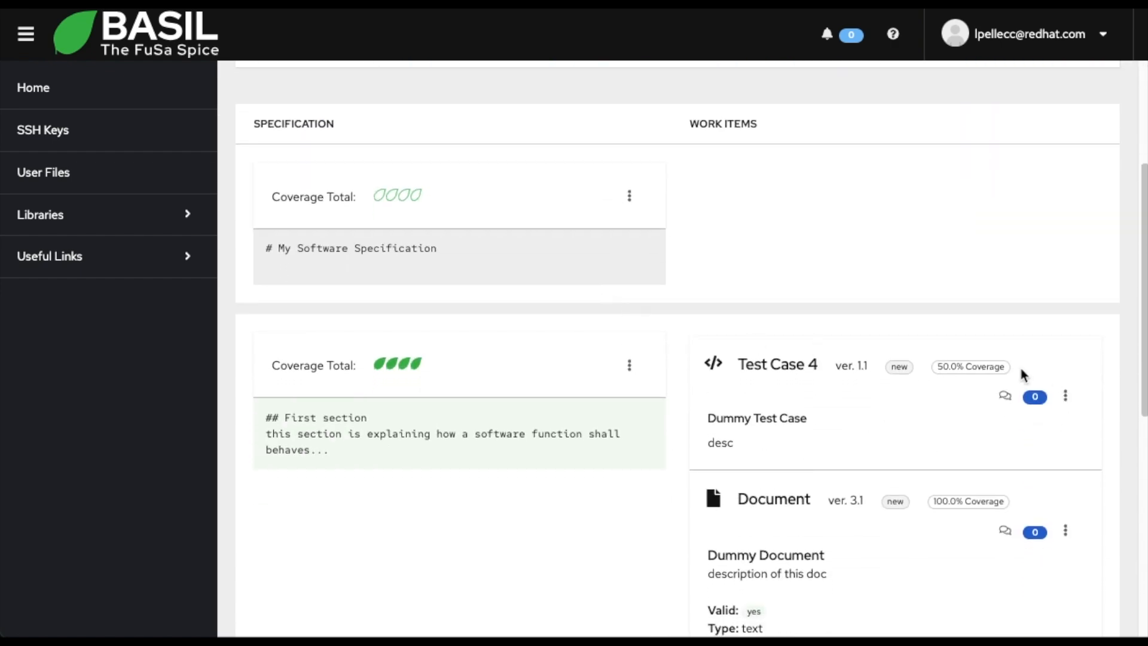
{"action": "scroll", "coordinate": [375, 322], "scroll_direction": "up", "scroll_amount": 4}
{"action": "left_click", "coordinate": [356, 262]}
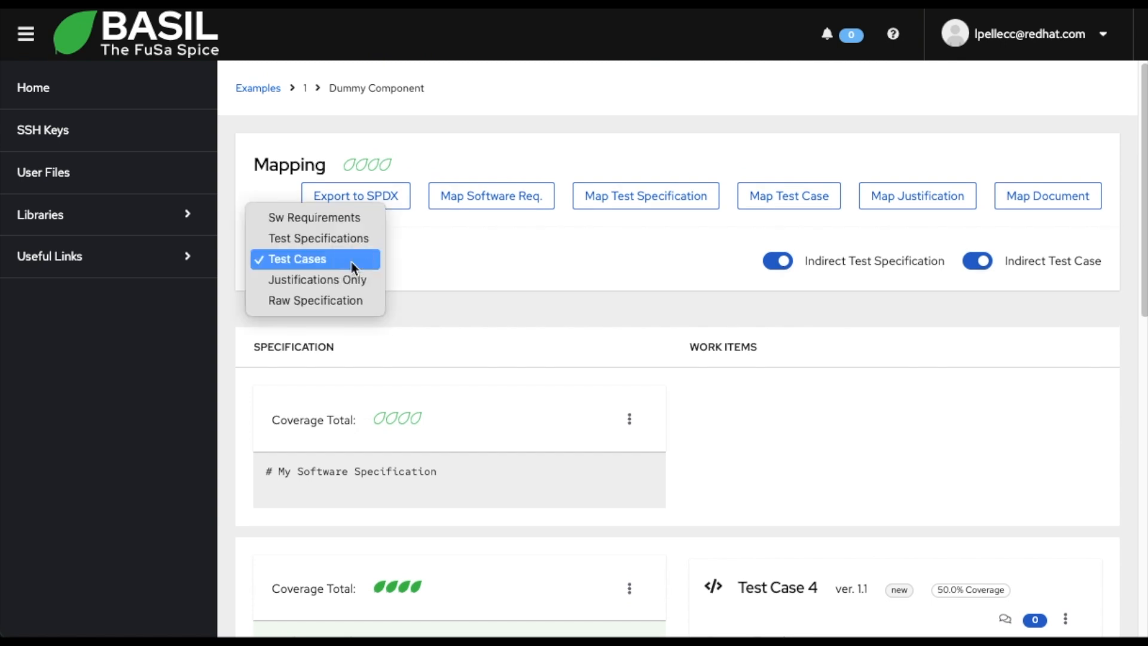
{"action": "left_click", "coordinate": [540, 291]}
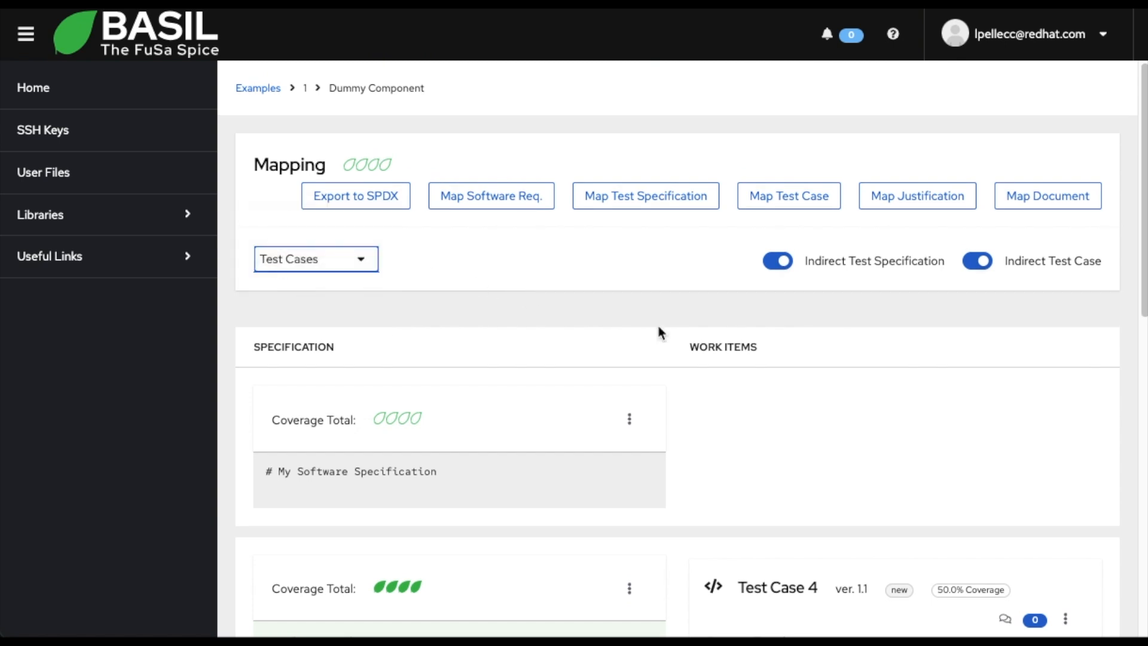
{"action": "scroll", "coordinate": [937, 399], "scroll_direction": "down", "scroll_amount": 3}
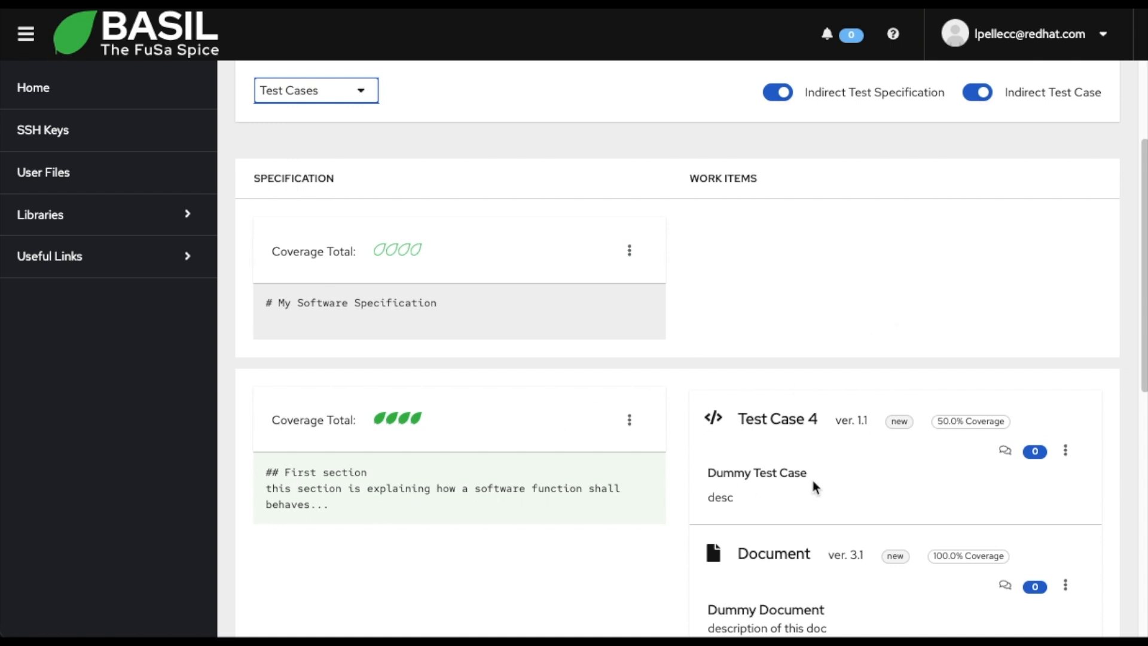
Step: Open the data of Dummy Test Case, mapped to the "## First section" snippet, for editing
{"action": "scroll", "coordinate": [366, 440], "scroll_direction": "up", "scroll_amount": 2}
{"action": "scroll", "coordinate": [345, 338], "scroll_direction": "up", "scroll_amount": 1}
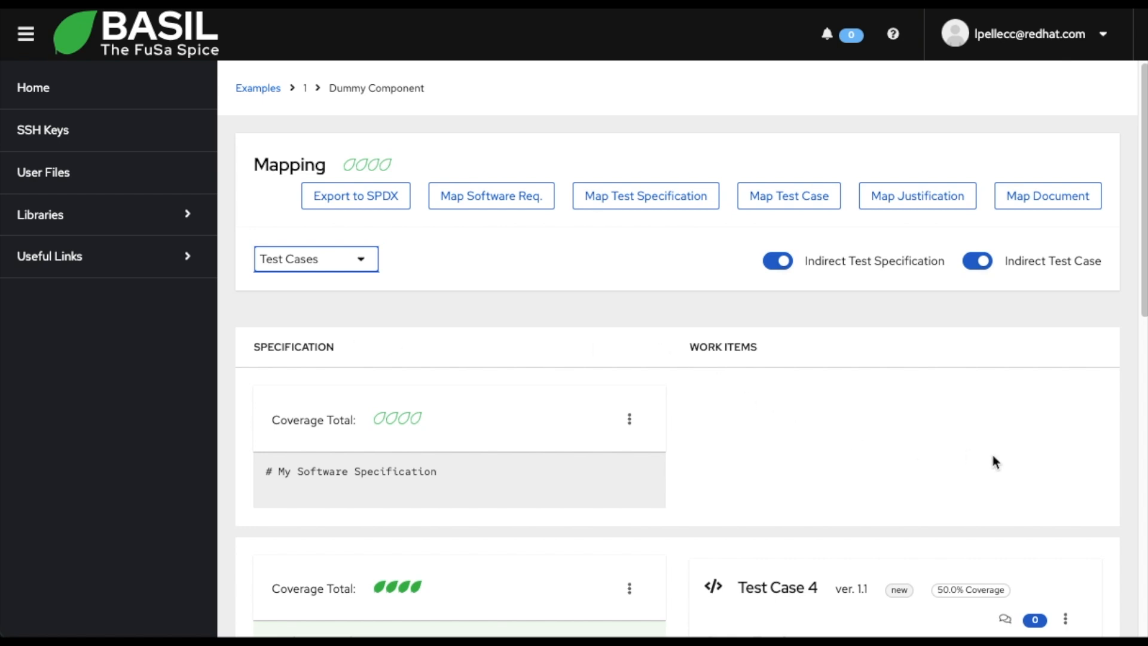
{"action": "scroll", "coordinate": [991, 451], "scroll_direction": "down", "scroll_amount": 3}
{"action": "left_click", "coordinate": [1066, 443]}
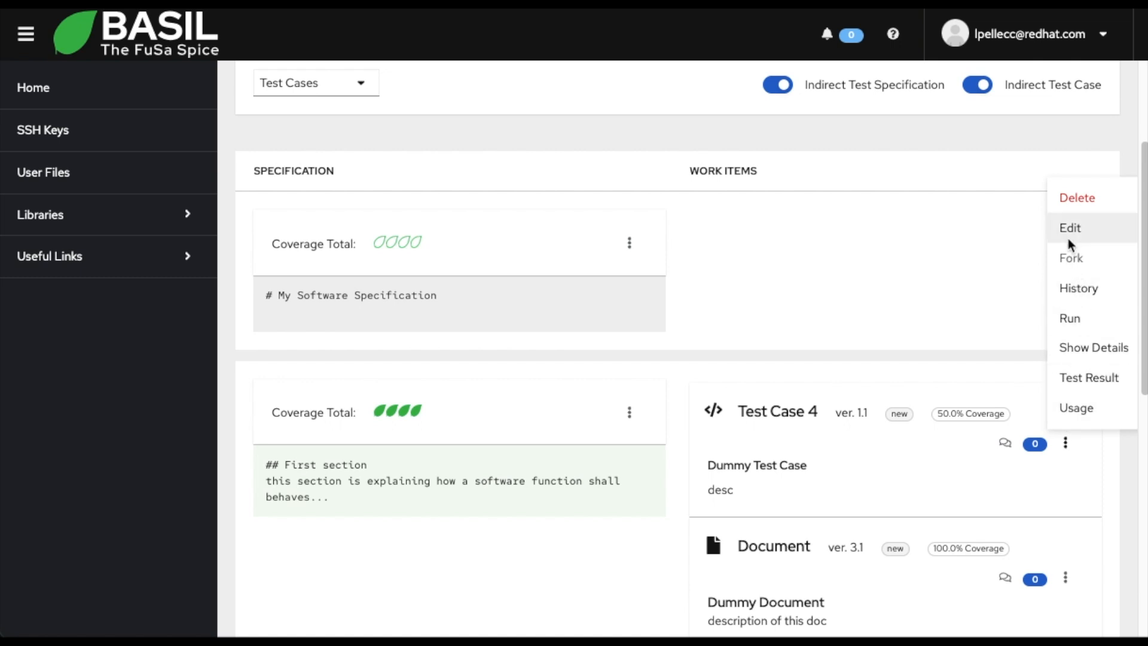
{"action": "left_click", "coordinate": [1069, 228]}
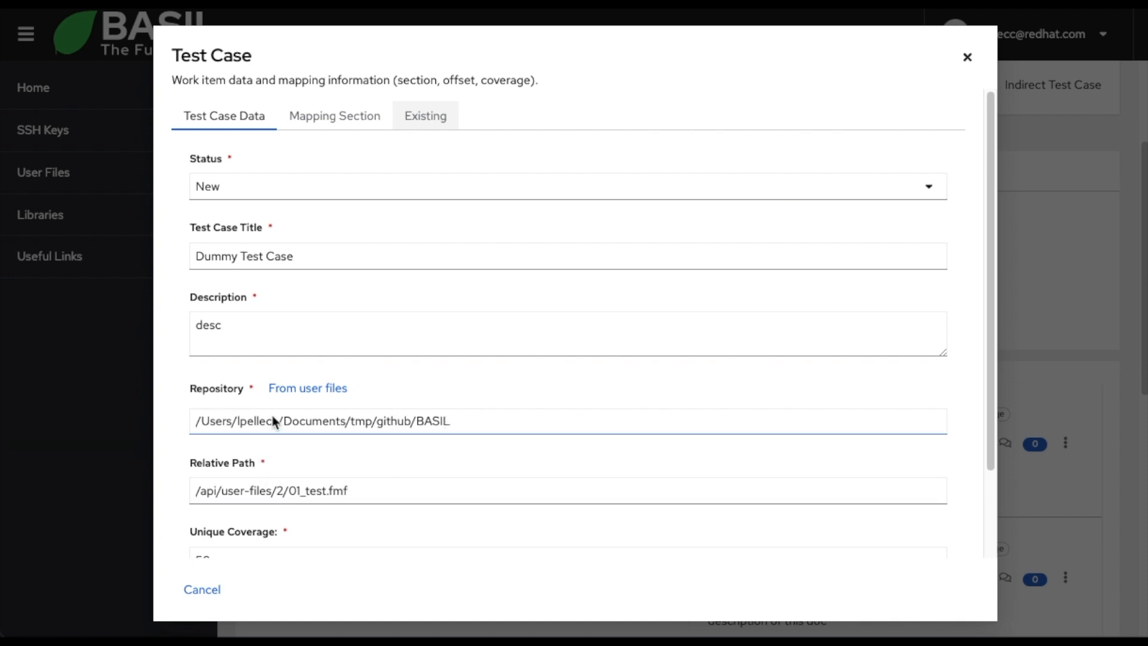
Step: Examine the test case's repository and relative path values, and close its data form without submitting changes
{"action": "left_click", "coordinate": [201, 431]}
{"action": "left_click_drag", "start_coordinate": [442, 420], "coordinate": [193, 427]}
{"action": "left_click", "coordinate": [338, 495]}
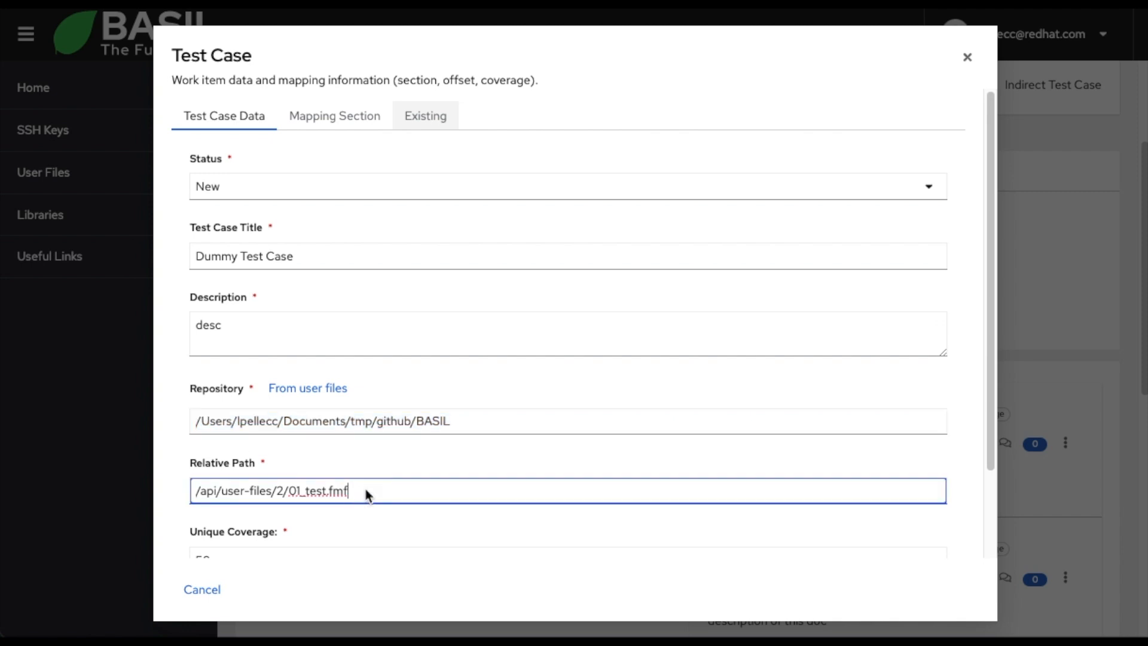
{"action": "left_click_drag", "start_coordinate": [385, 494], "coordinate": [192, 494]}
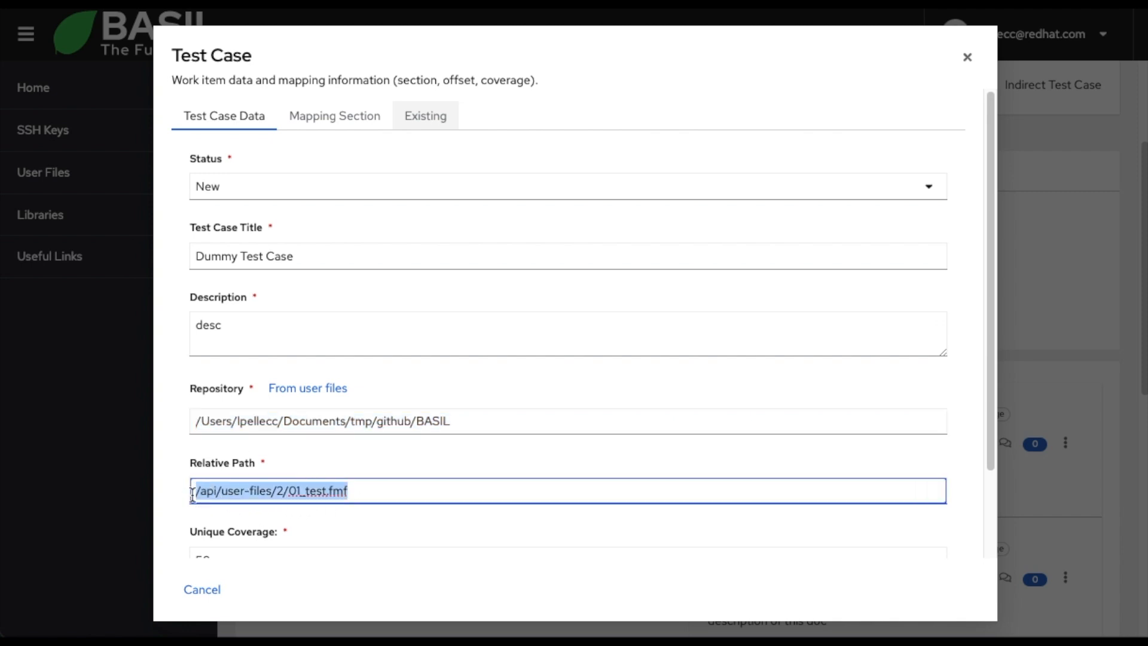
{"action": "left_click", "coordinate": [272, 425]}
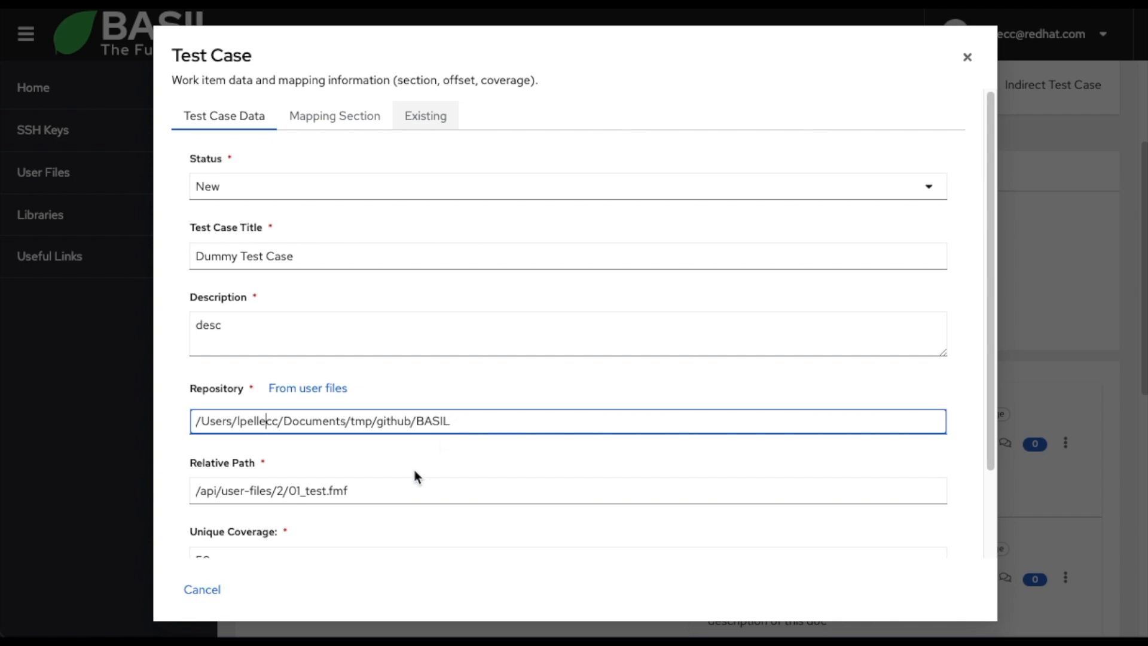
{"action": "left_click", "coordinate": [357, 491]}
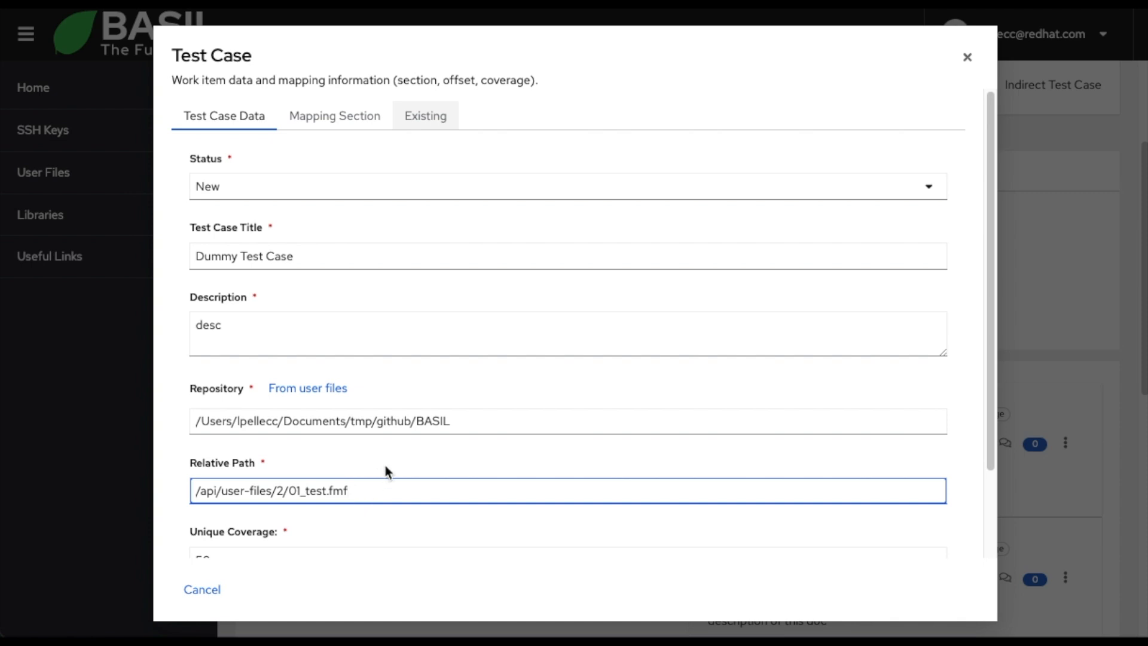
{"action": "left_click", "coordinate": [460, 421]}
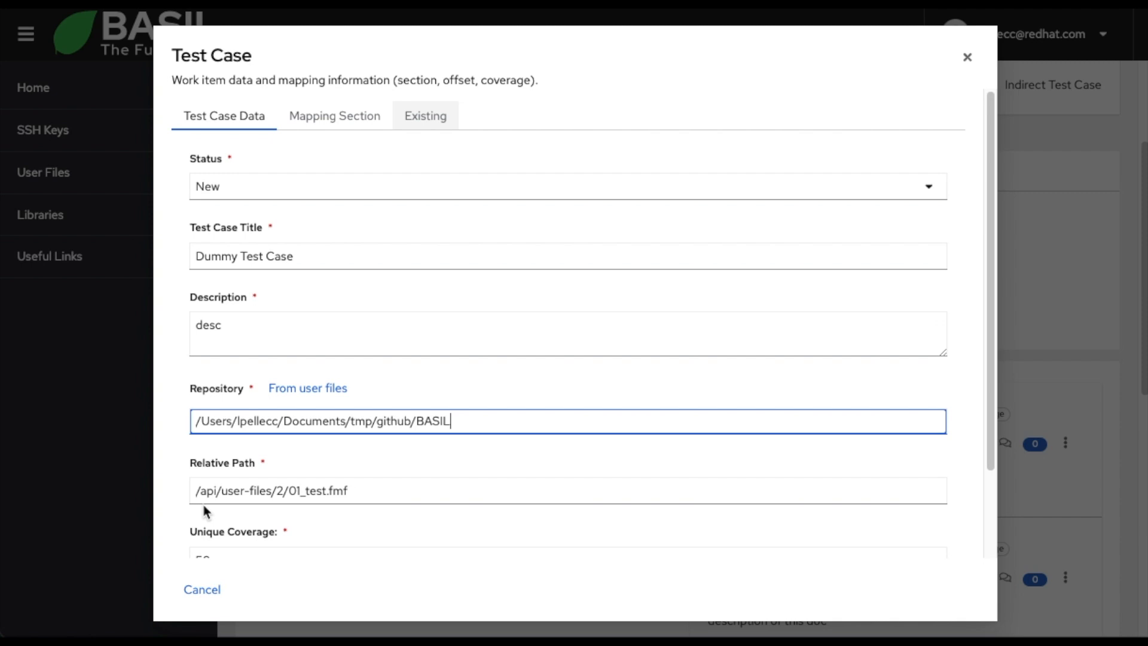
{"action": "left_click", "coordinate": [967, 58]}
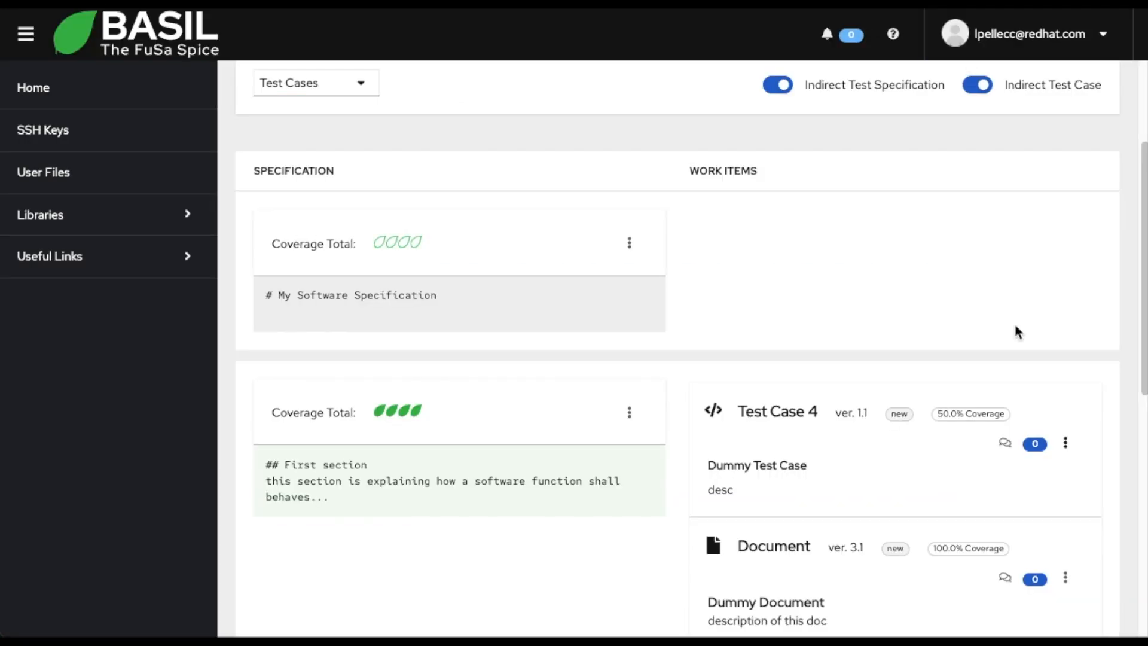